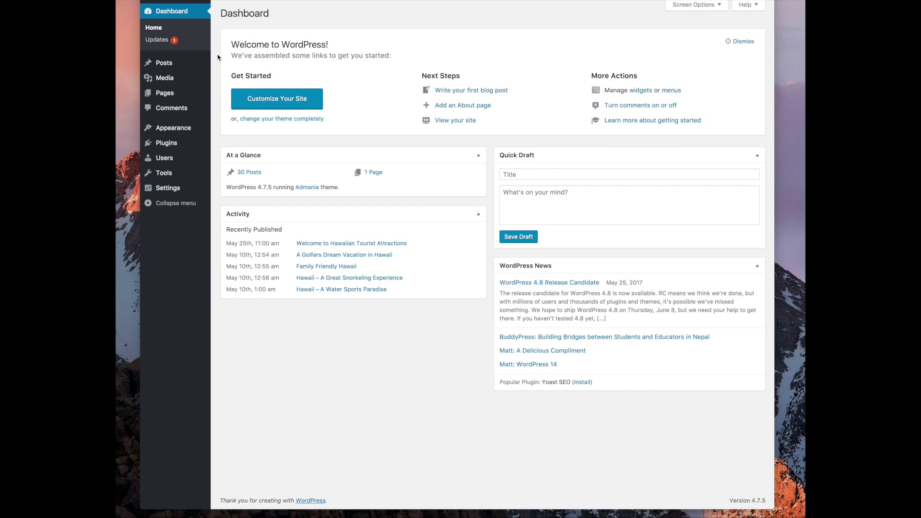
# Search the directory of new plugins for "ithemes security"
pyautogui.moveTo(172, 147)
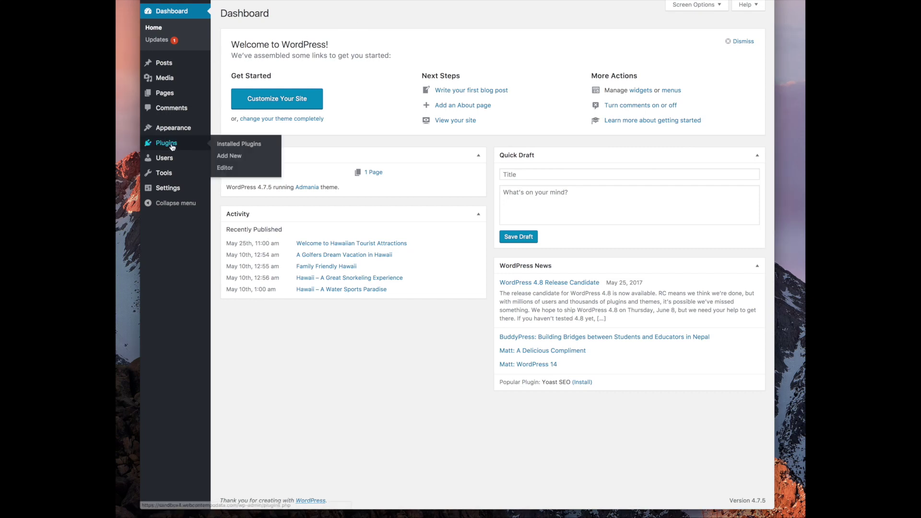
pyautogui.click(229, 156)
pyautogui.click(716, 40)
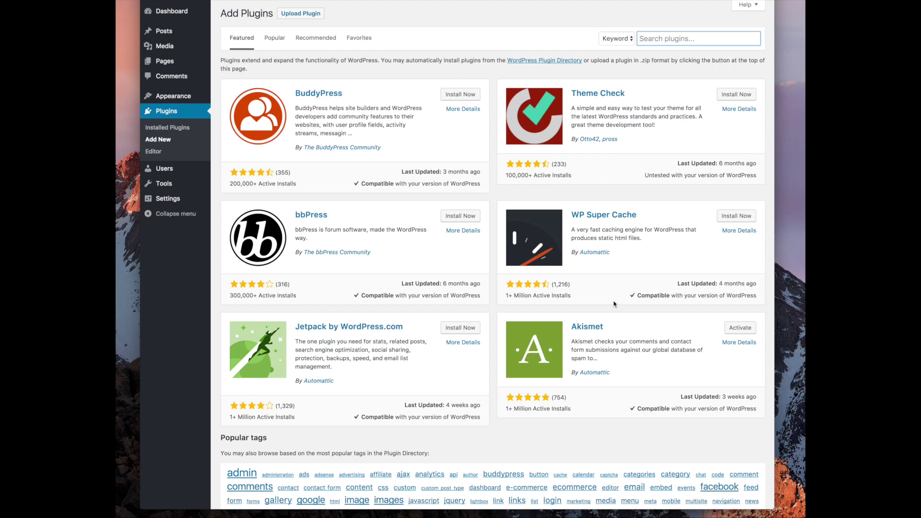
pyautogui.write('ithemes')
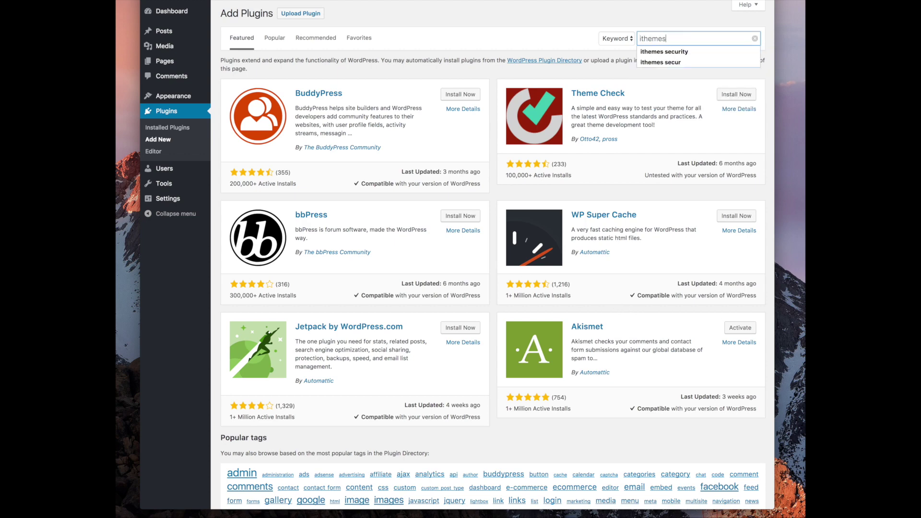
pyautogui.write(' sec')
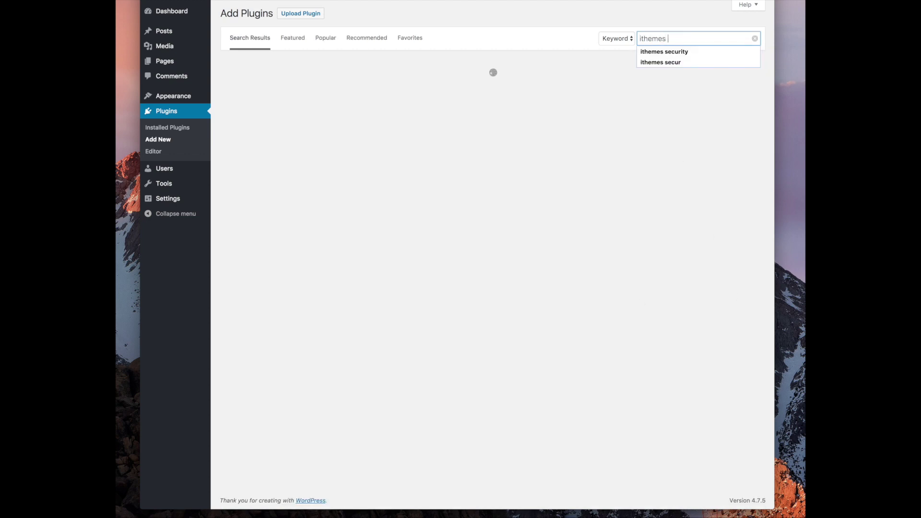
pyautogui.write('urity')
pyautogui.press('Return')
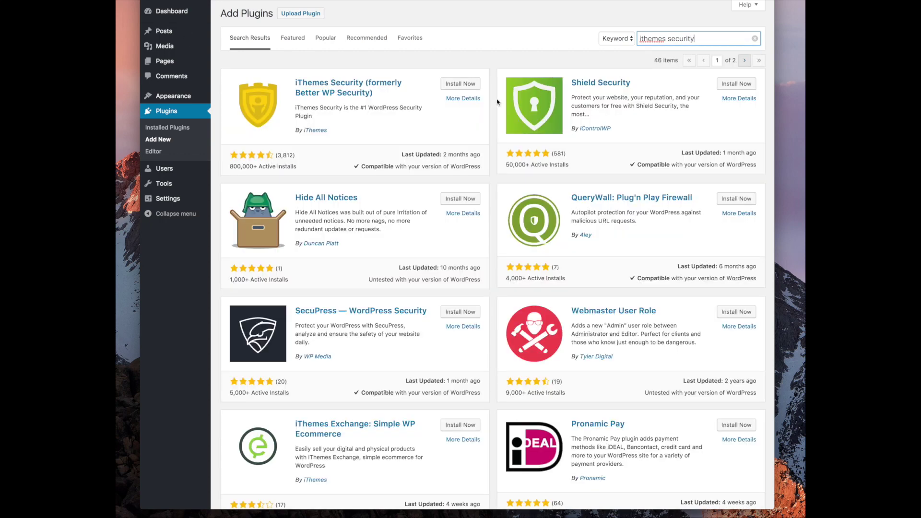
# Install and activate the iThemes Security (formerly Better WP Security) plugin
pyautogui.click(460, 83)
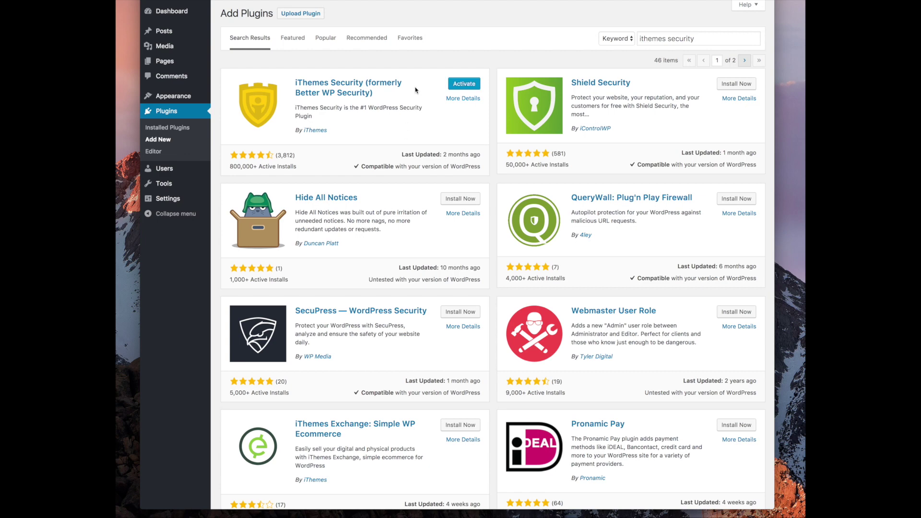
pyautogui.click(465, 85)
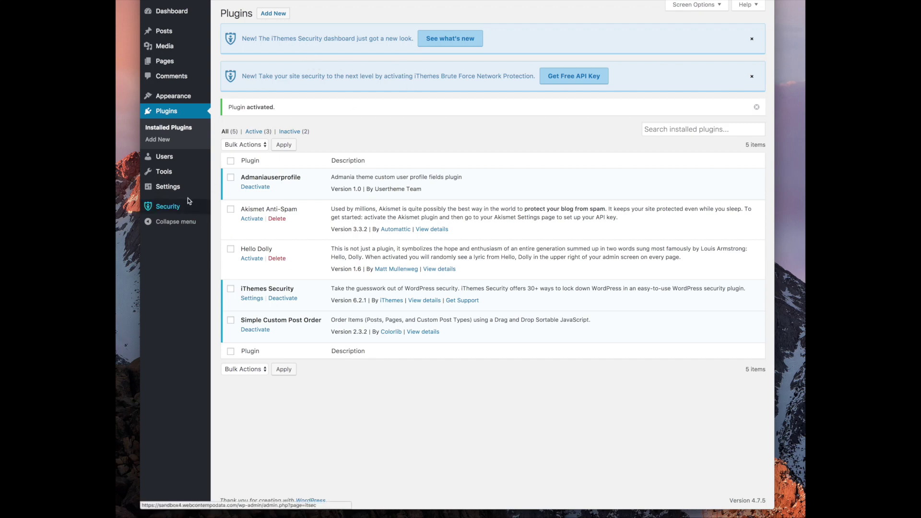
# Run the Secure Site check from the iThemes Security settings to enable the recommended modules, and close it
pyautogui.moveTo(176, 210)
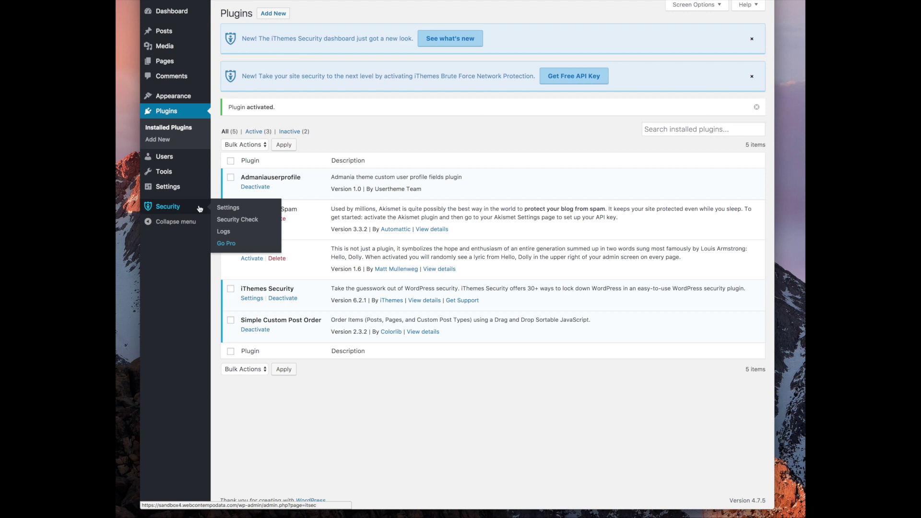
pyautogui.click(226, 208)
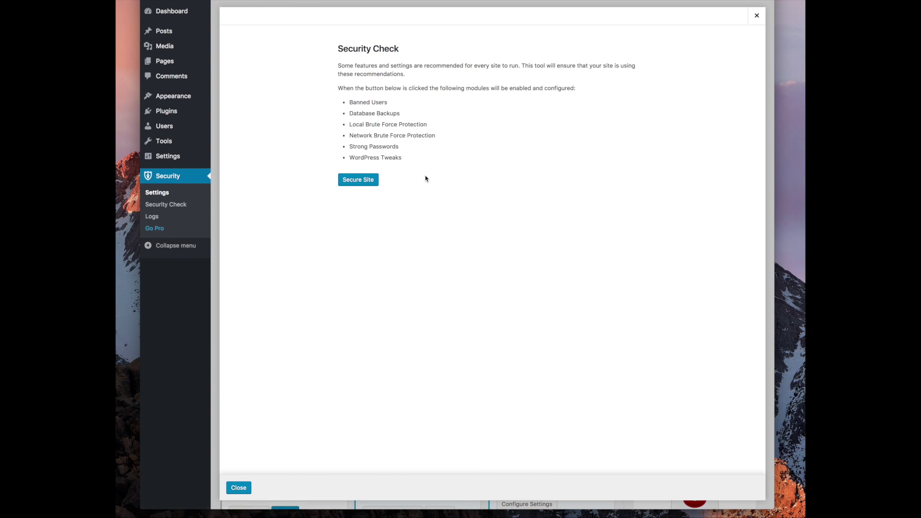
pyautogui.click(361, 188)
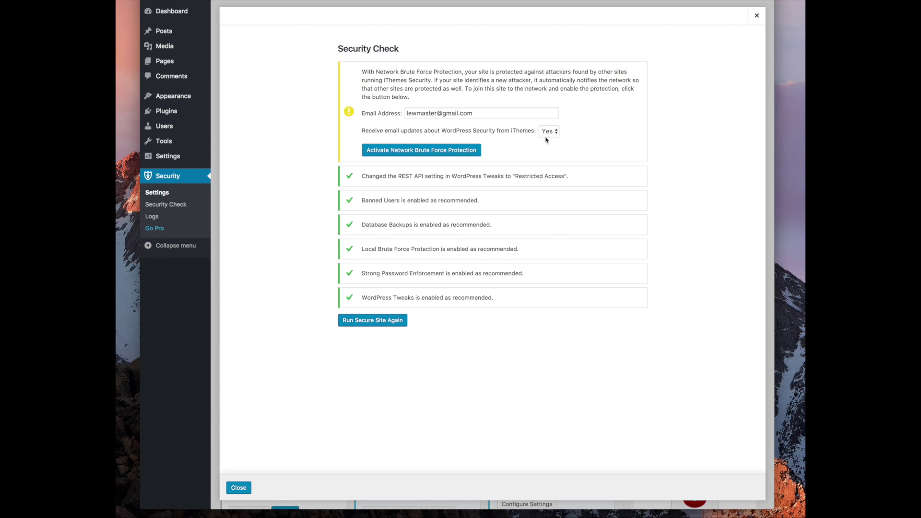
pyautogui.click(238, 487)
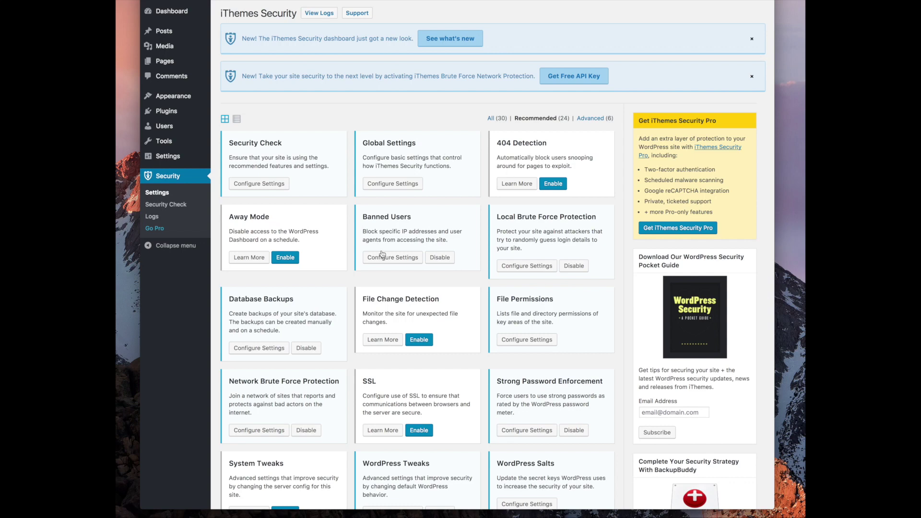
# Look through the recommended iThemes Security modules and review the Security Check results
pyautogui.scroll(-3, 401, 281)
pyautogui.scroll(3, 406, 167)
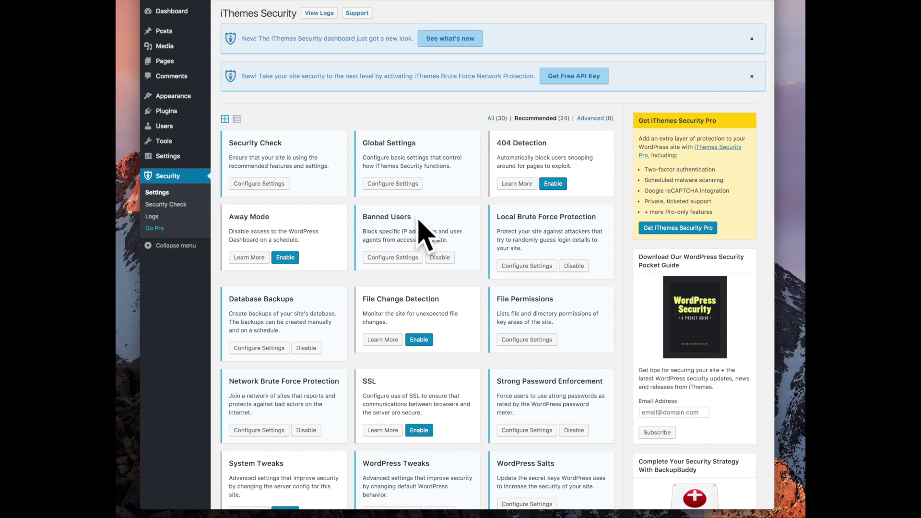
pyautogui.scroll(-1, 482, 272)
pyautogui.scroll(-3, 482, 271)
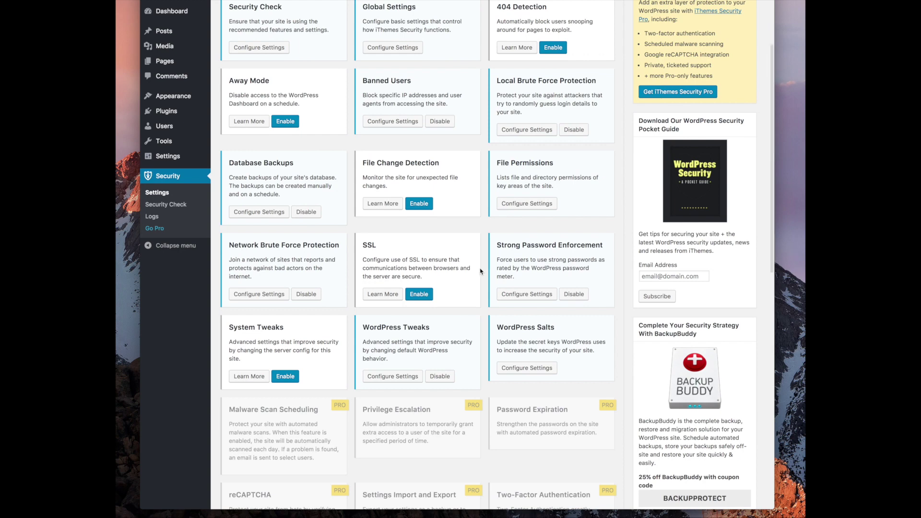
pyautogui.scroll(3, 478, 272)
pyautogui.scroll(-3, 477, 271)
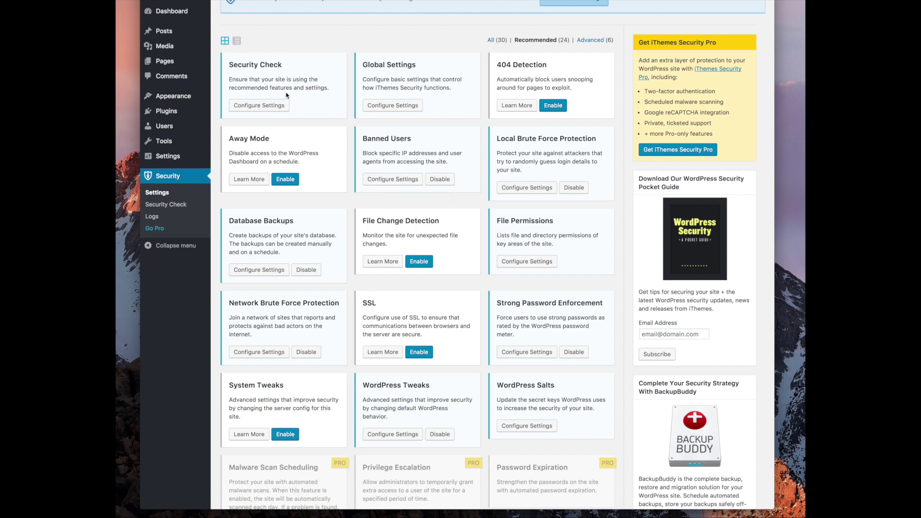
pyautogui.click(259, 105)
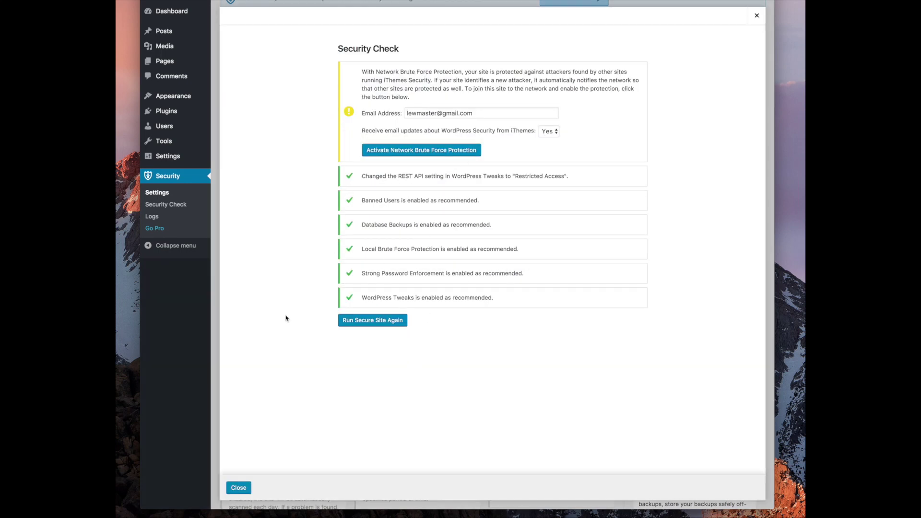
pyautogui.click(227, 486)
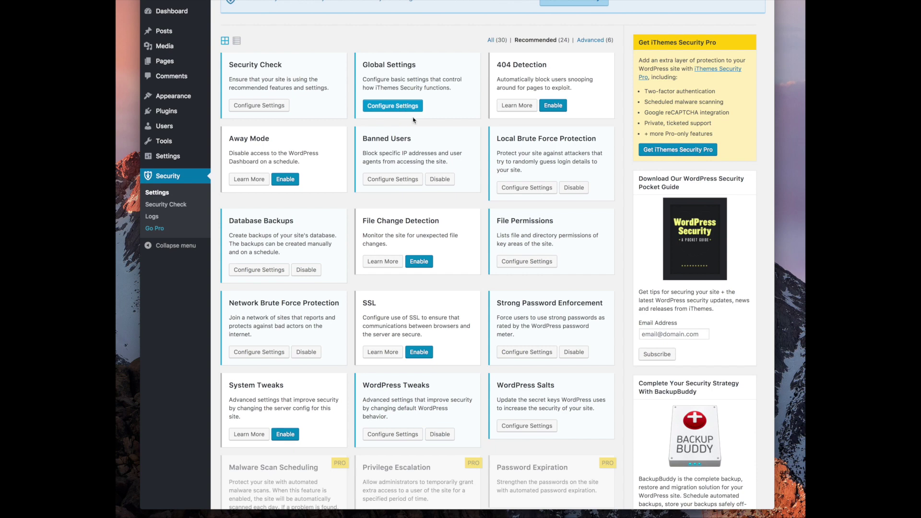
# Replace the Notification Email in Global Settings with a test e-mail address
pyautogui.click(392, 105)
pyautogui.moveTo(514, 145); pyautogui.dragTo(488, 145)
pyautogui.click(533, 162)
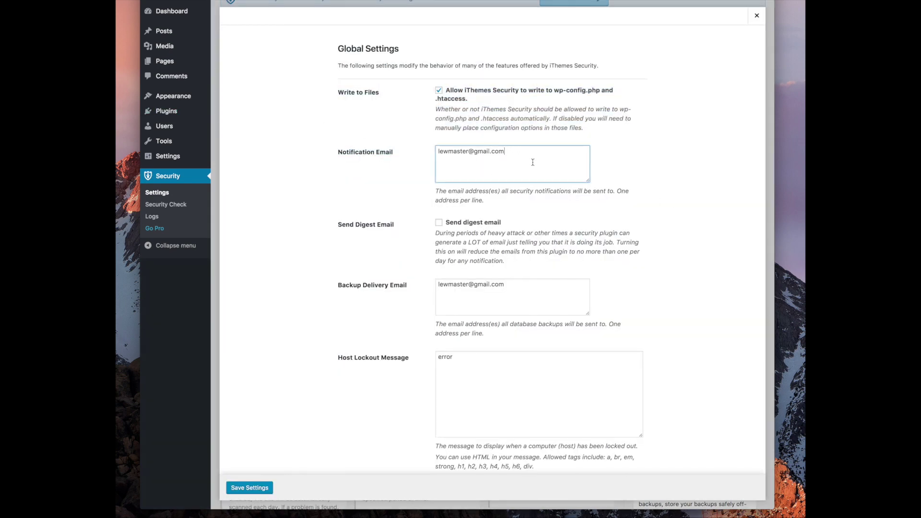
pyautogui.tripleClick(461, 156)
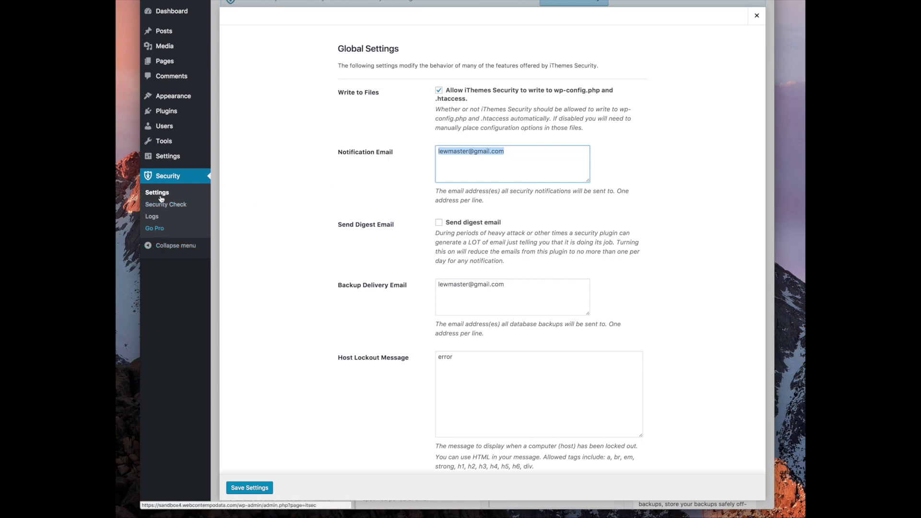
pyautogui.moveTo(169, 155)
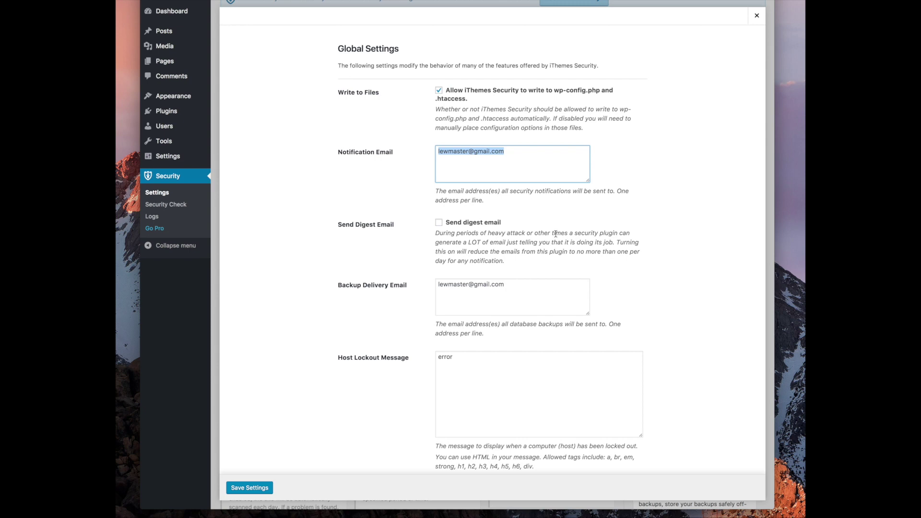
pyautogui.write('test.com')
pyautogui.press('BackSpace')
pyautogui.press('BackSpace')
pyautogui.press('BackSpace')
pyautogui.press('BackSpace')
pyautogui.write('@test.com')
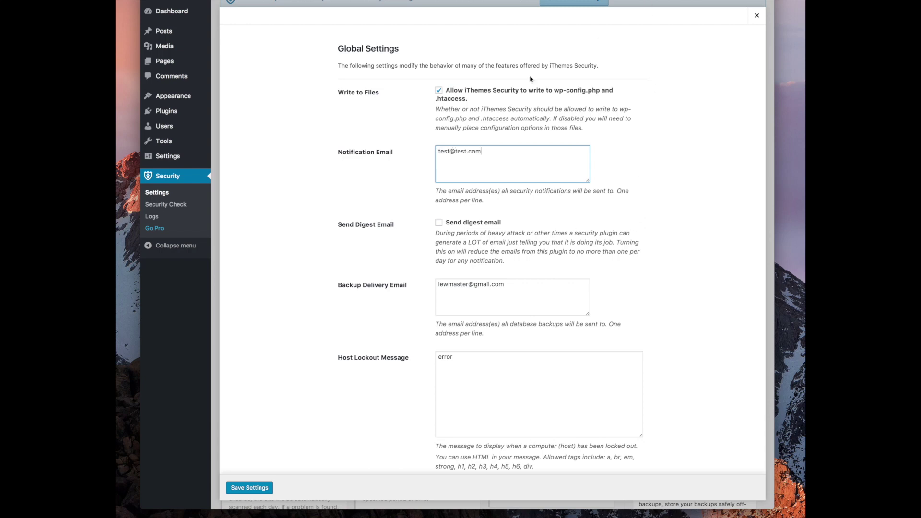
# Copy the notification address into Backup Delivery Email, replacing the existing one, and save the Global Settings
pyautogui.press('super+a')
pyautogui.press('super+c')
pyautogui.click(502, 292)
pyautogui.moveTo(501, 284); pyautogui.dragTo(378, 285)
pyautogui.press('super+v')
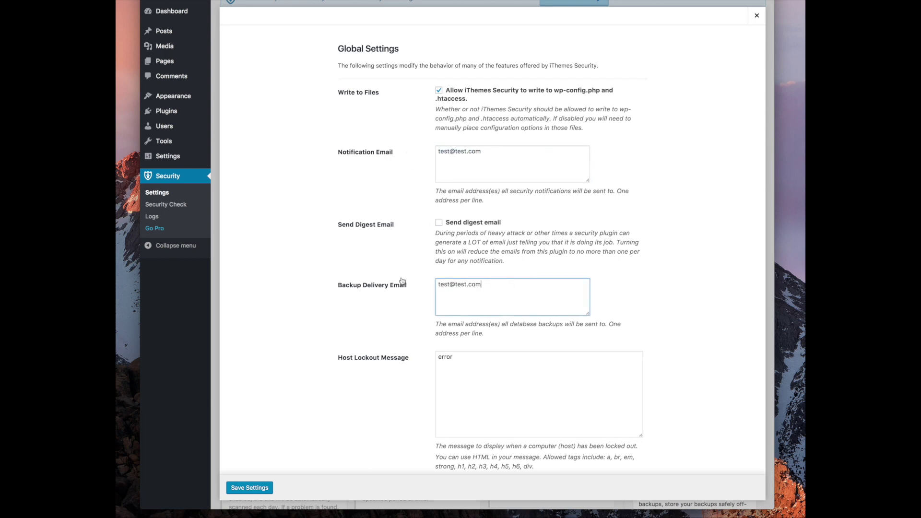
pyautogui.click(246, 489)
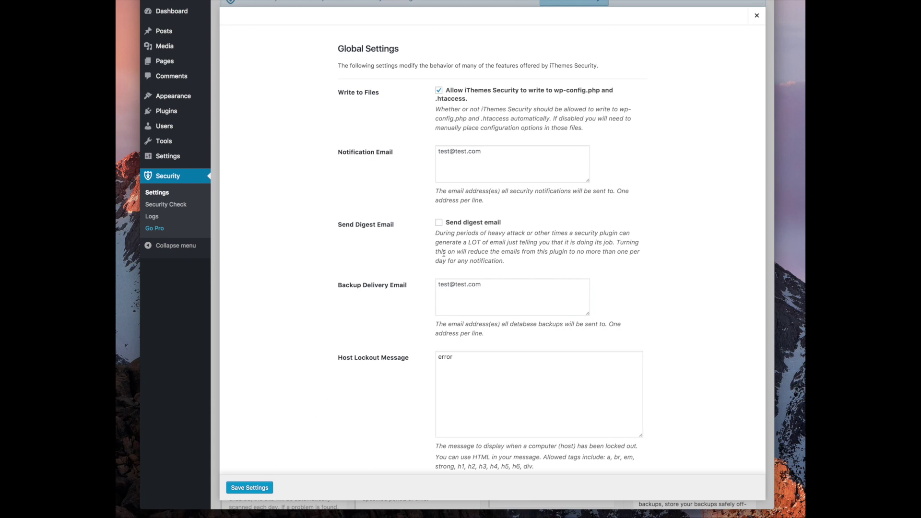
# Turn off Email Lockout Notifications in Global Settings, keep writing to wp-config.php and .htaccess allowed, and save the settings
pyautogui.click(439, 91)
pyautogui.click(439, 91)
pyautogui.scroll(-10, 440, 243)
pyautogui.scroll(-5, 428, 258)
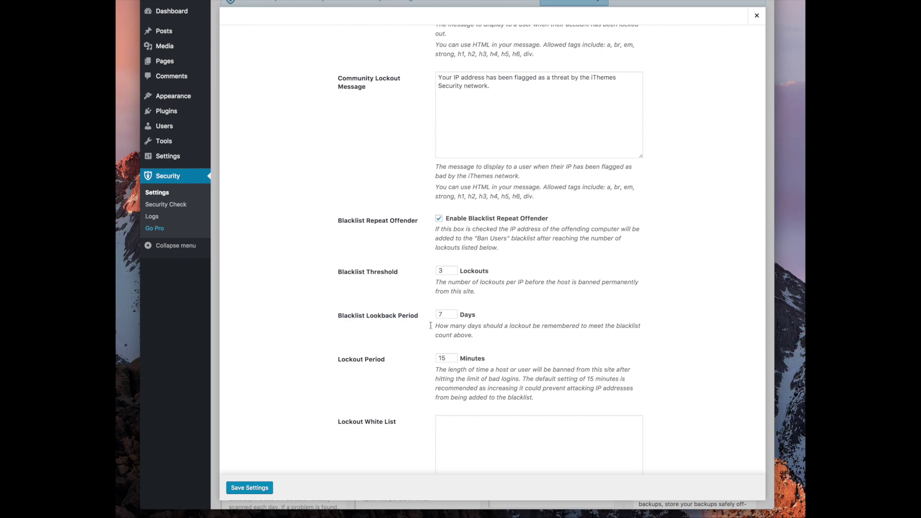
pyautogui.scroll(-2, 419, 327)
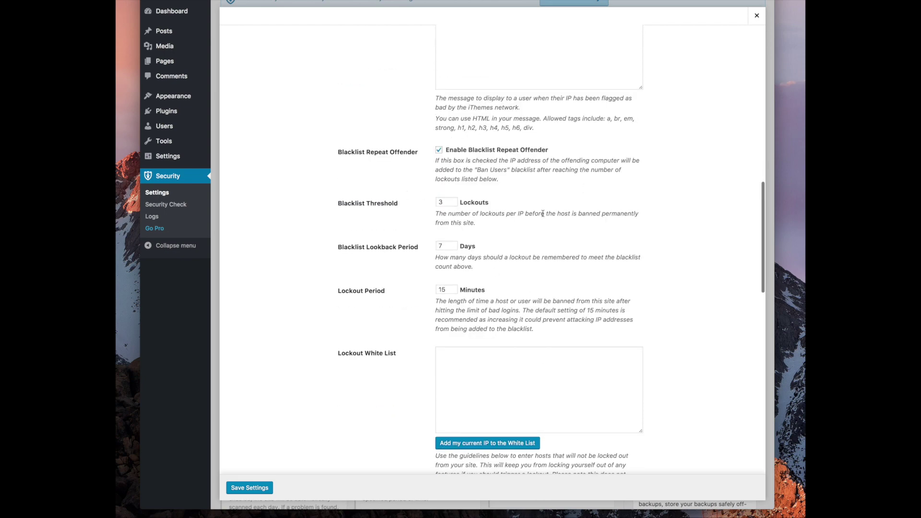
pyautogui.scroll(-10, 496, 178)
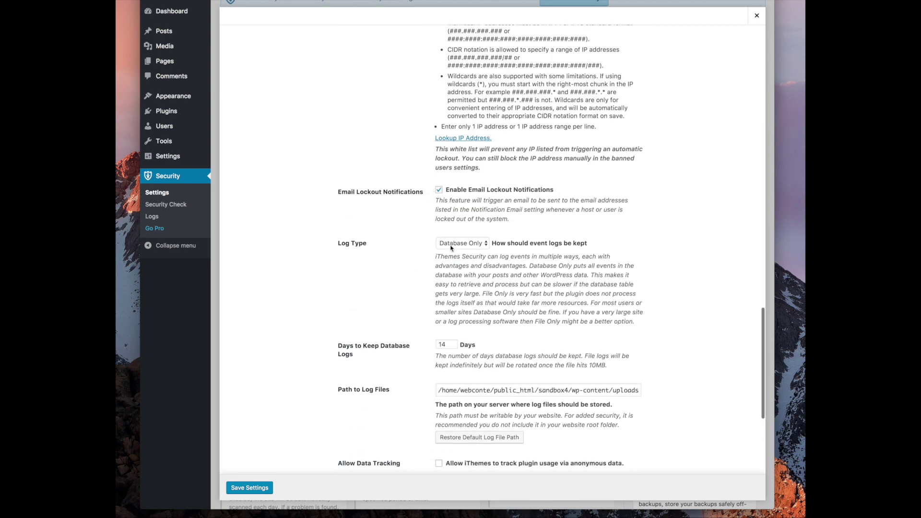
pyautogui.click(438, 190)
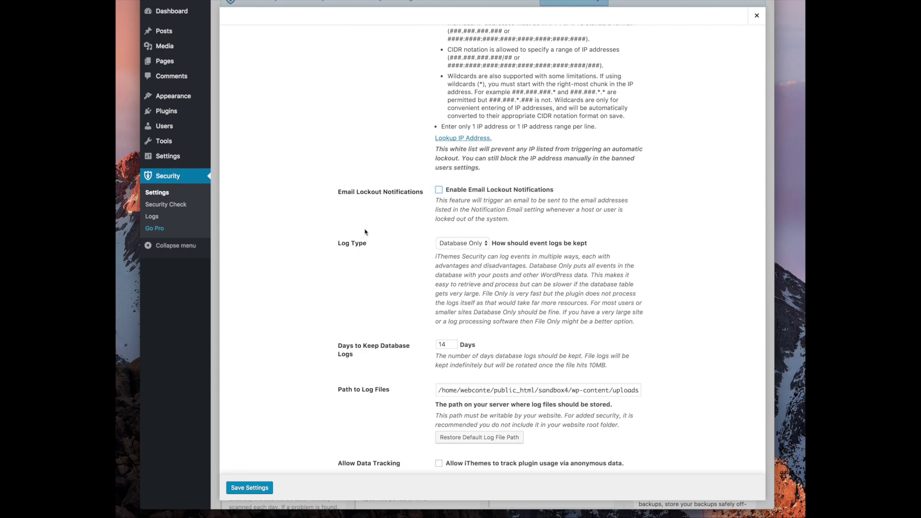
pyautogui.scroll(-5, 364, 232)
pyautogui.scroll(12, 365, 233)
pyautogui.scroll(4, 364, 232)
pyautogui.scroll(-3, 364, 232)
pyautogui.scroll(10, 364, 232)
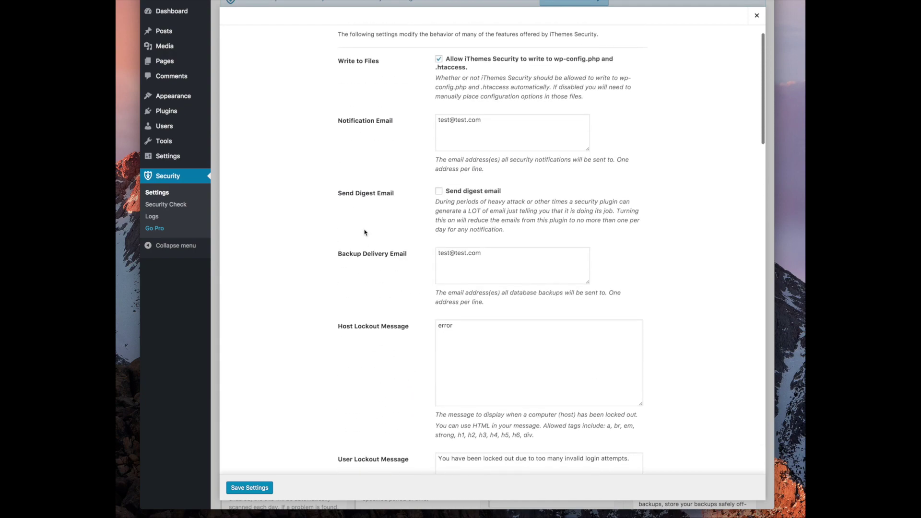
pyautogui.scroll(2, 364, 232)
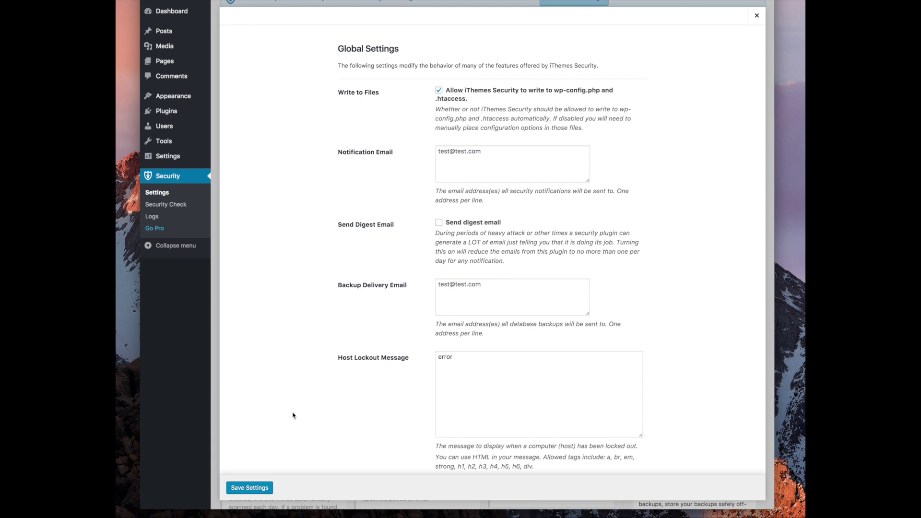
pyautogui.click(258, 487)
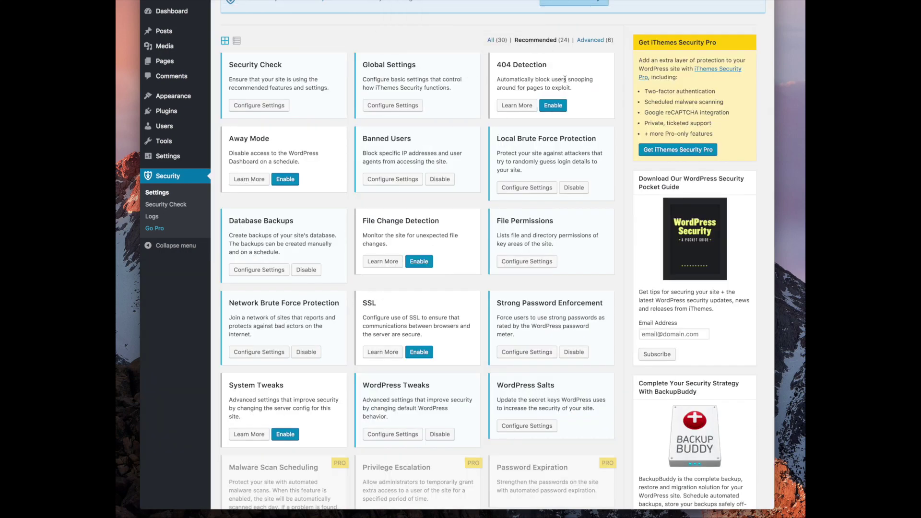
# Enable 404 Detection to review its thresholds and white lists, disable it again and close its settings
pyautogui.click(552, 105)
pyautogui.click(525, 114)
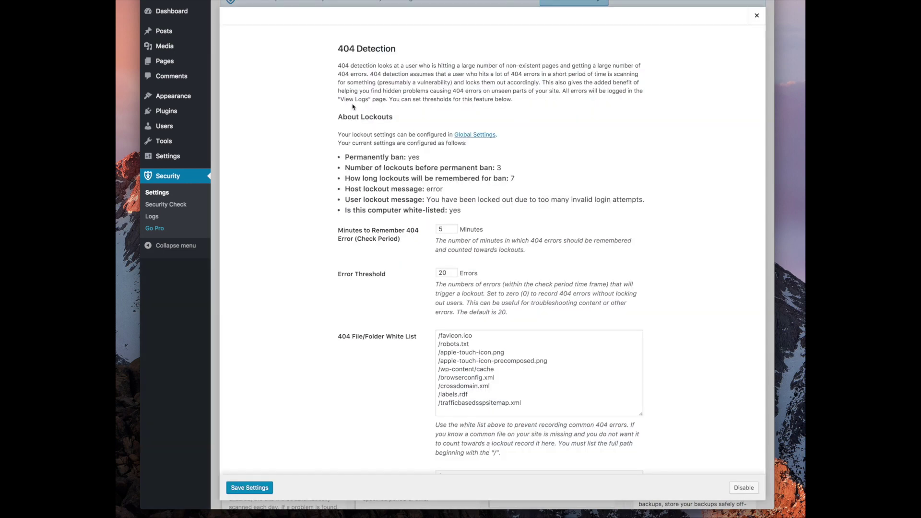
pyautogui.scroll(-5, 405, 227)
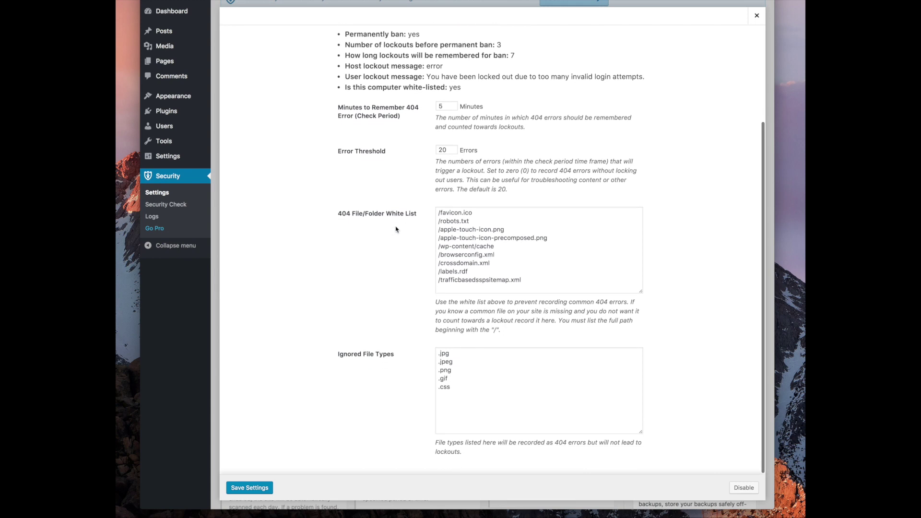
pyautogui.scroll(5, 405, 229)
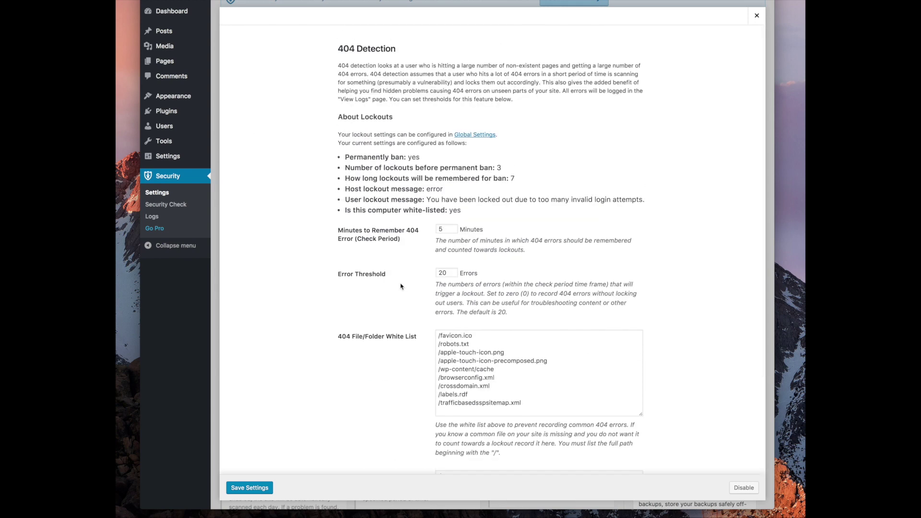
pyautogui.click(743, 488)
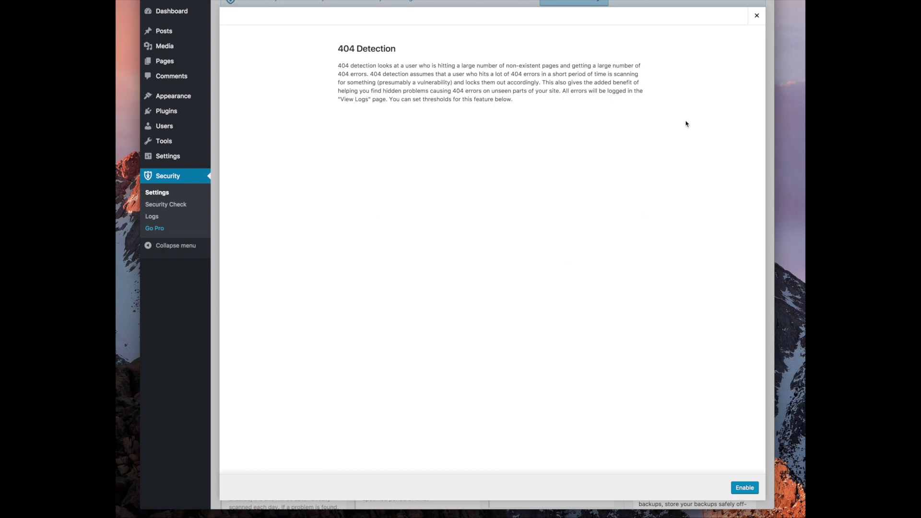
pyautogui.click(756, 15)
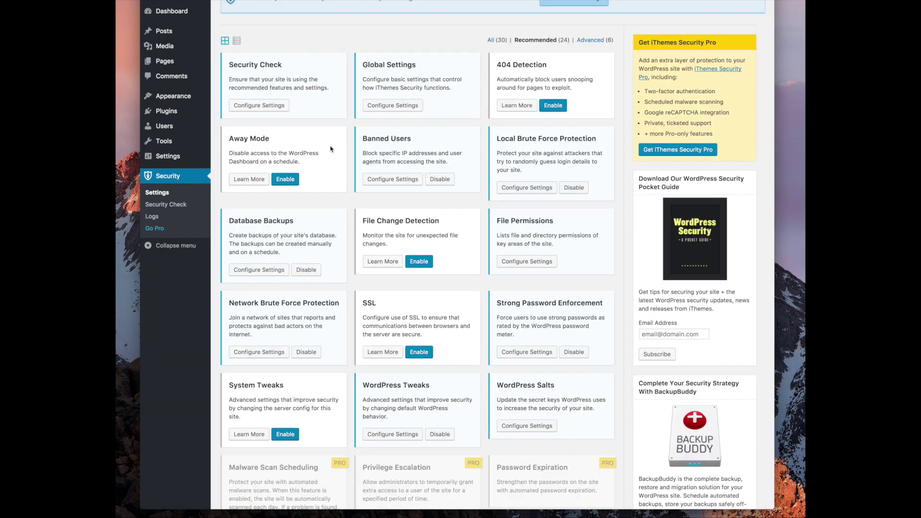
# Review the Banned Users settings, including the default blacklist, ban hosts and ban user agents options, and close them
pyautogui.click(393, 180)
pyautogui.click(479, 184)
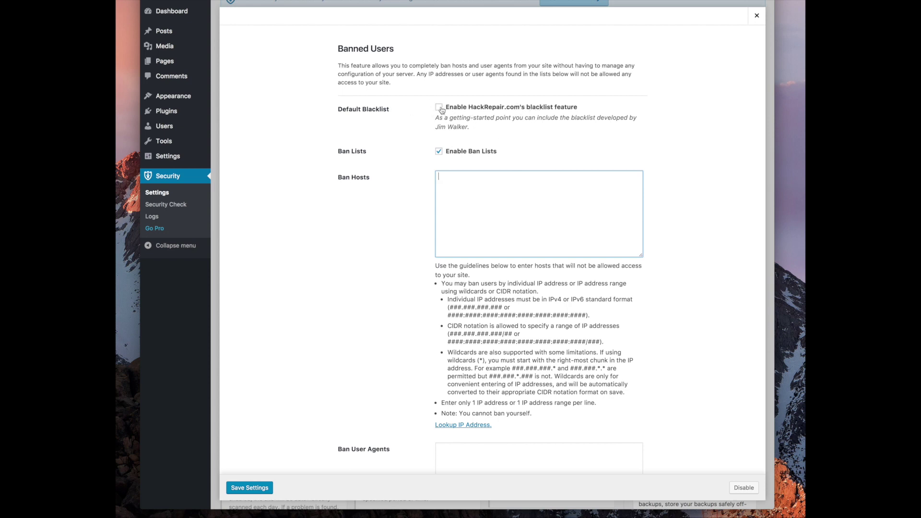
pyautogui.scroll(-3, 438, 115)
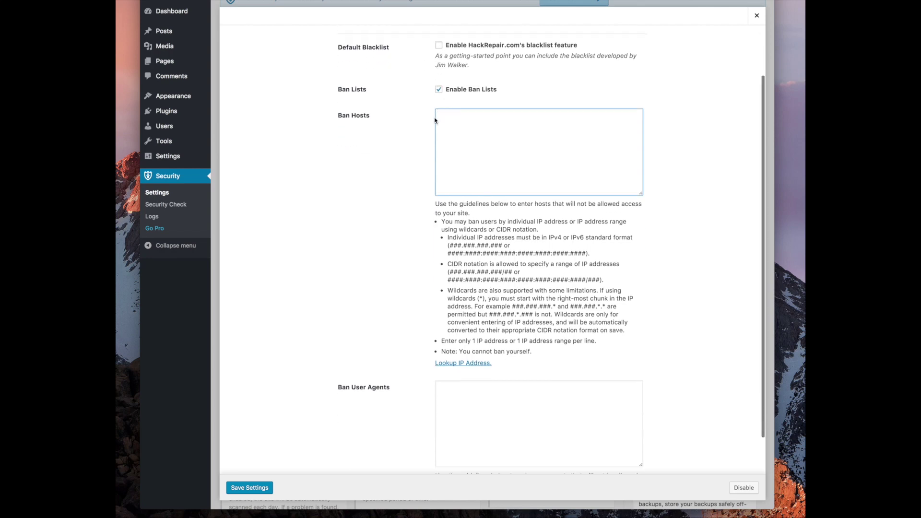
pyautogui.scroll(-2, 432, 120)
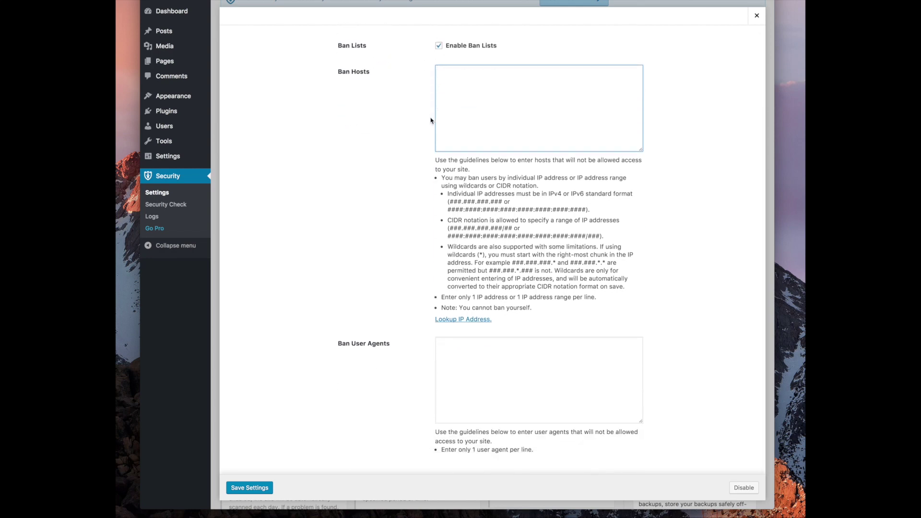
pyautogui.scroll(5, 430, 120)
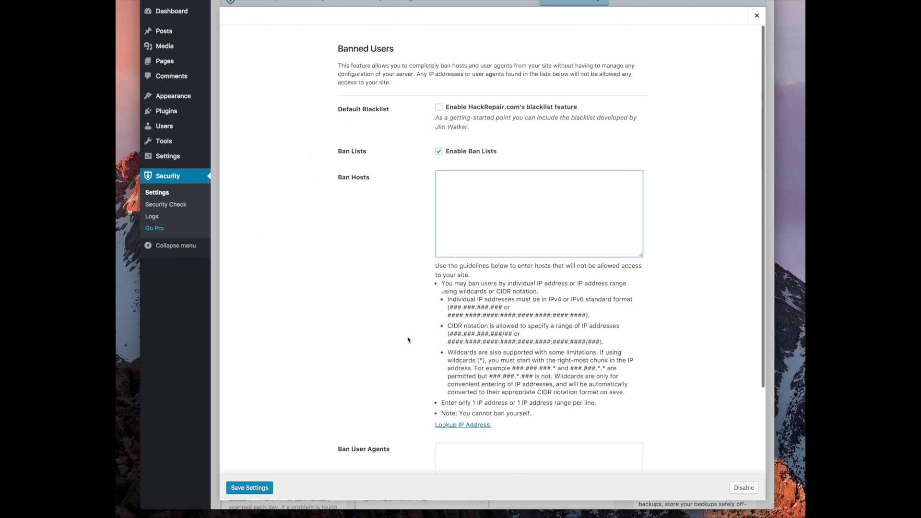
pyautogui.click(757, 16)
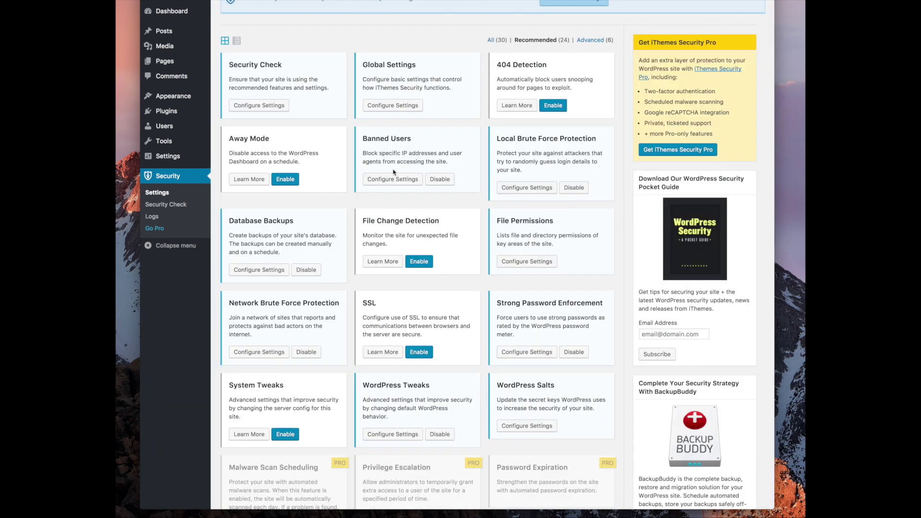
# Review the login attempt limits and lockout settings of Local Brute Force Protection and close them
pyautogui.click(527, 188)
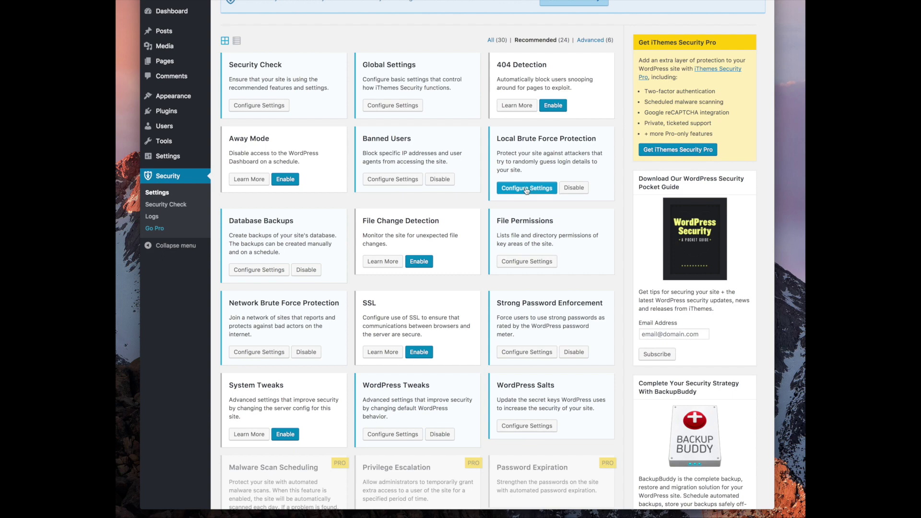
pyautogui.click(526, 188)
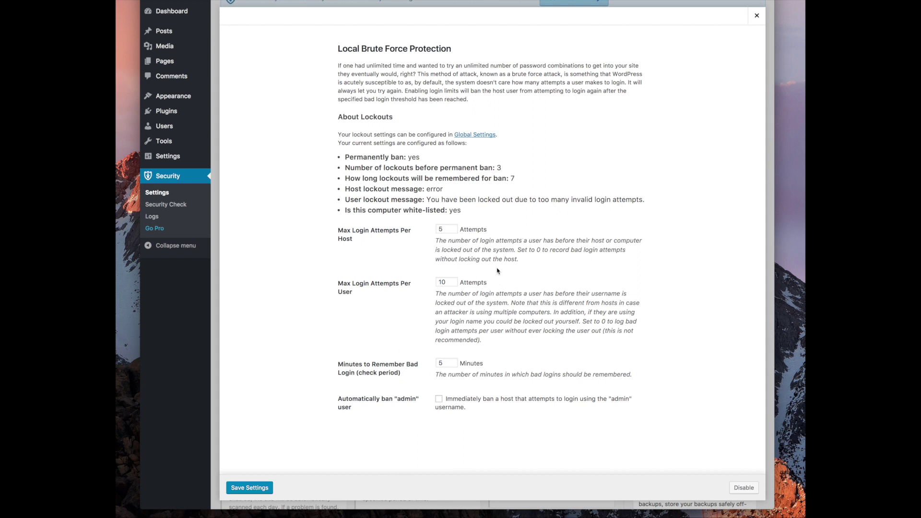
pyautogui.moveTo(501, 169); pyautogui.dragTo(496, 167)
pyautogui.press('Escape')
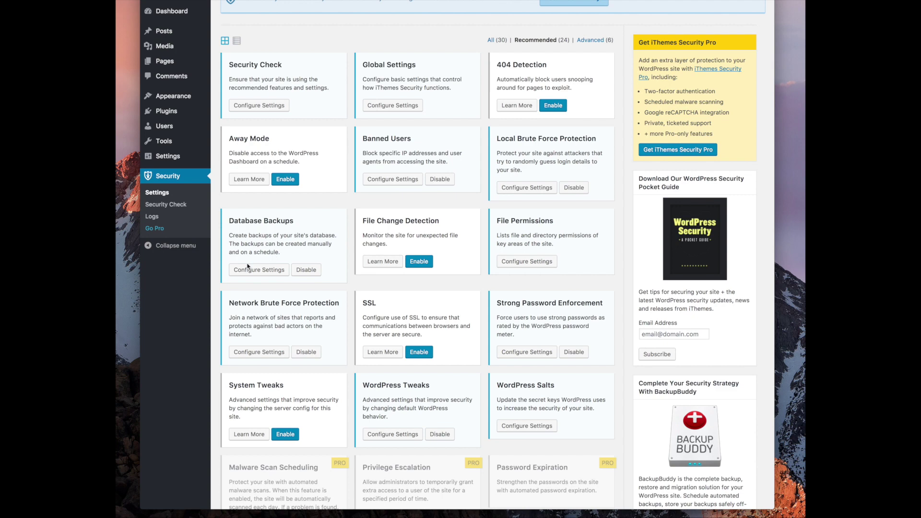
# Review the Database Backups settings for backup method, retention, compression and excluded tables, and close them
pyautogui.click(274, 270)
pyautogui.scroll(-2, 382, 257)
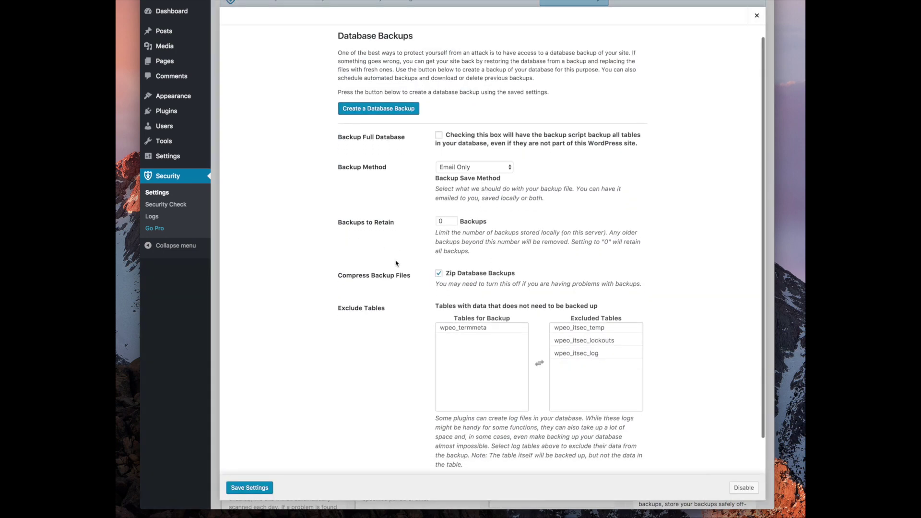
pyautogui.scroll(1, 411, 238)
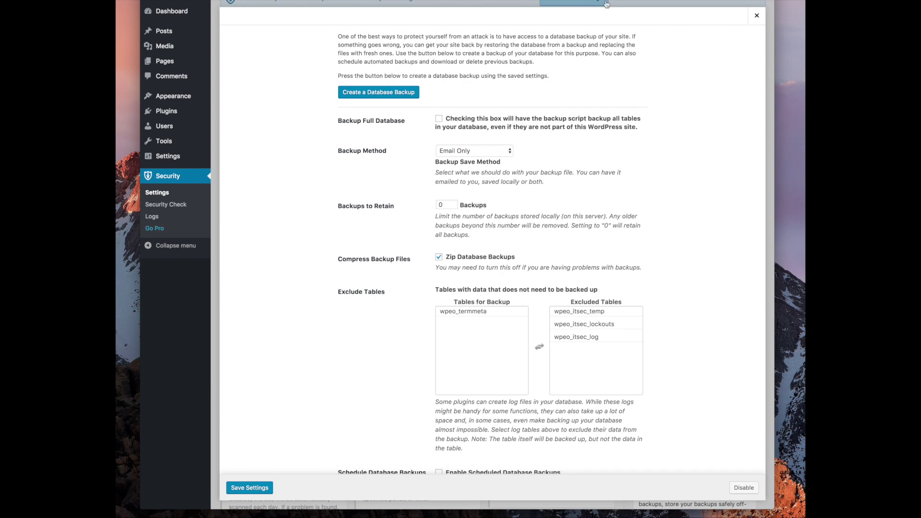
pyautogui.click(756, 15)
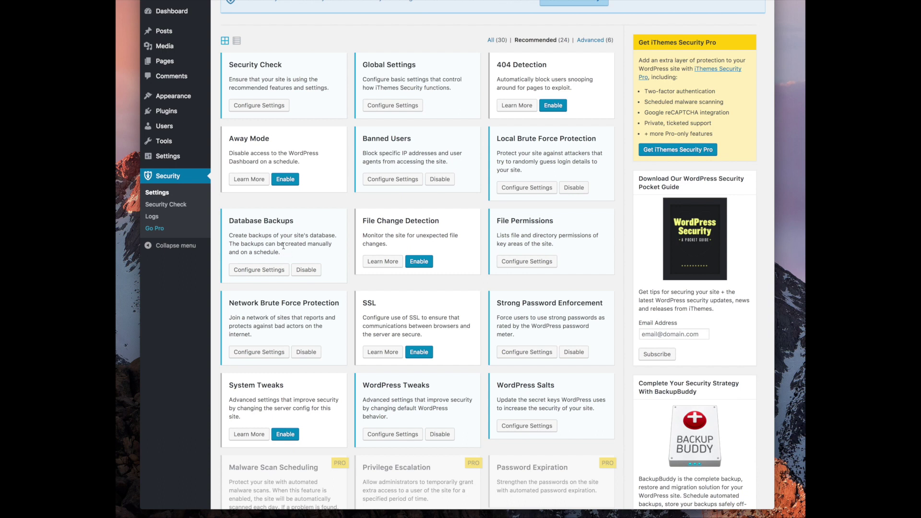
pyautogui.scroll(-2, 311, 234)
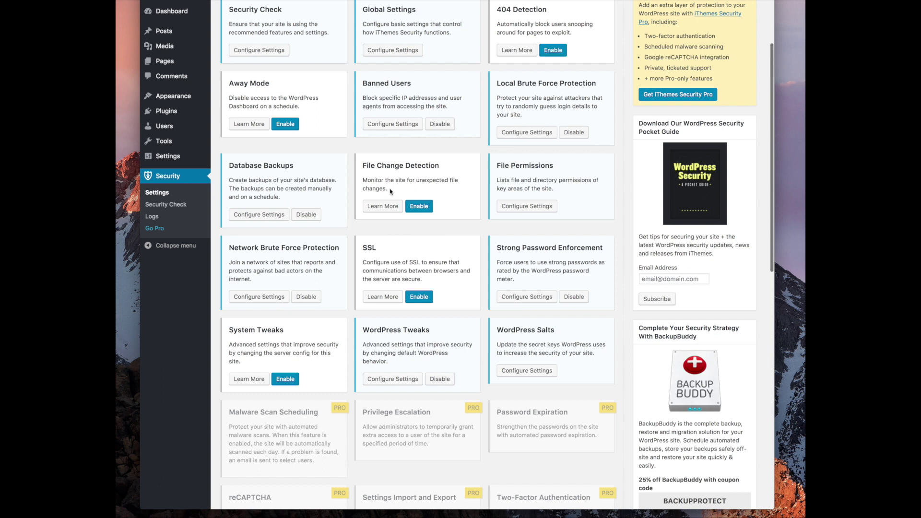
pyautogui.moveTo(390, 192); pyautogui.dragTo(366, 174)
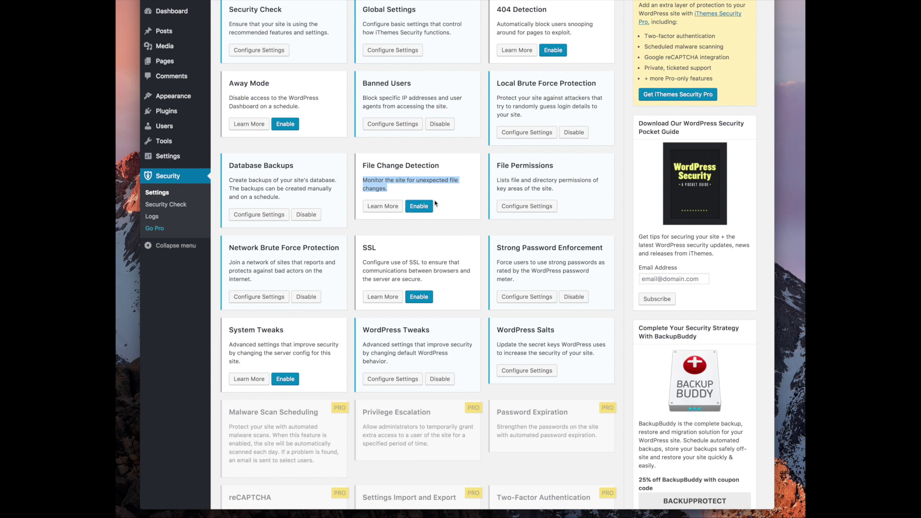
pyautogui.click(455, 195)
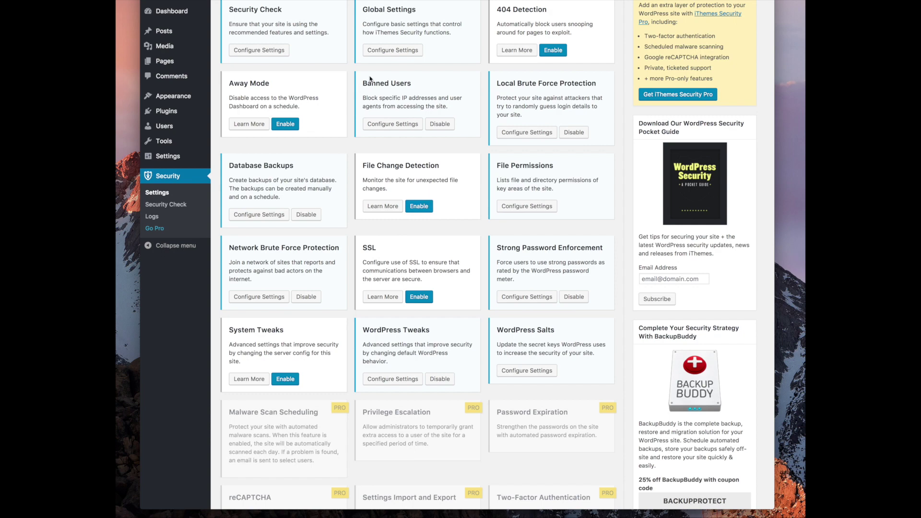
pyautogui.scroll(5, 372, 80)
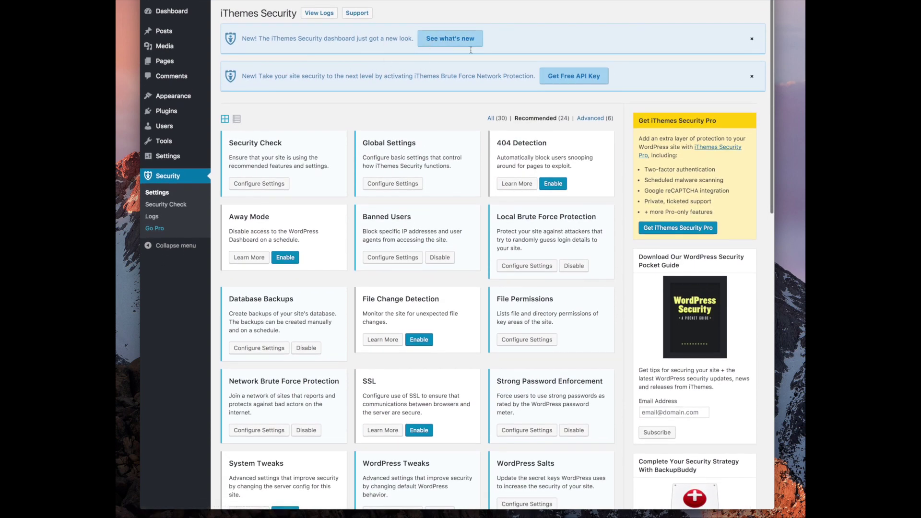
pyautogui.scroll(-4, 377, 137)
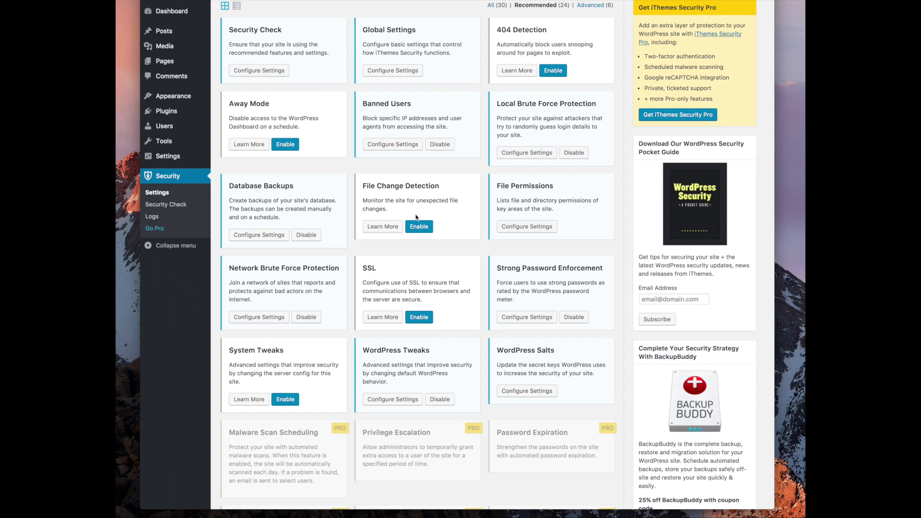
# Load the File Permissions details to compare suggested and actual values for key paths, and close the module
pyautogui.click(537, 230)
pyautogui.click(537, 231)
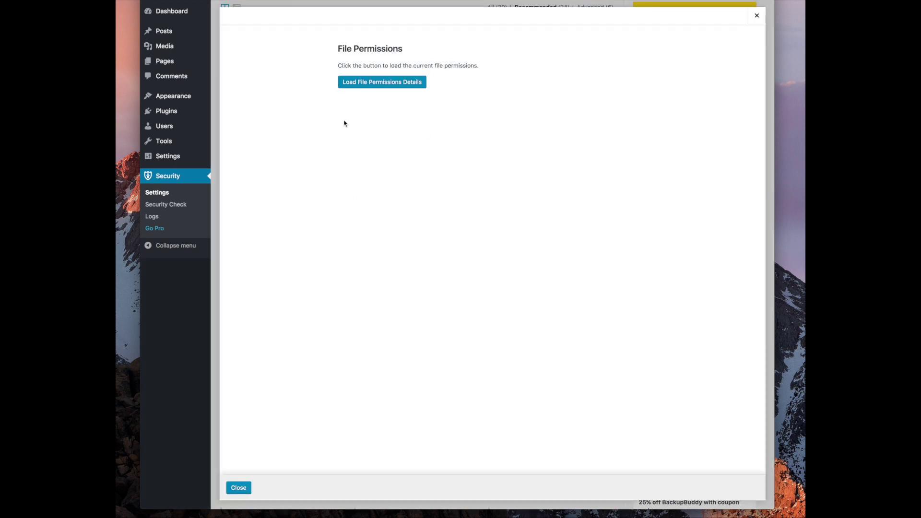
pyautogui.click(401, 83)
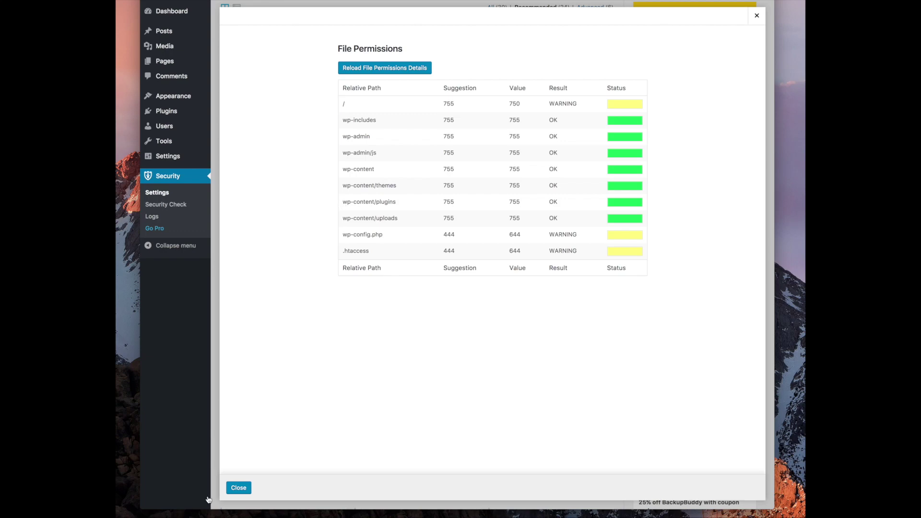
pyautogui.click(238, 487)
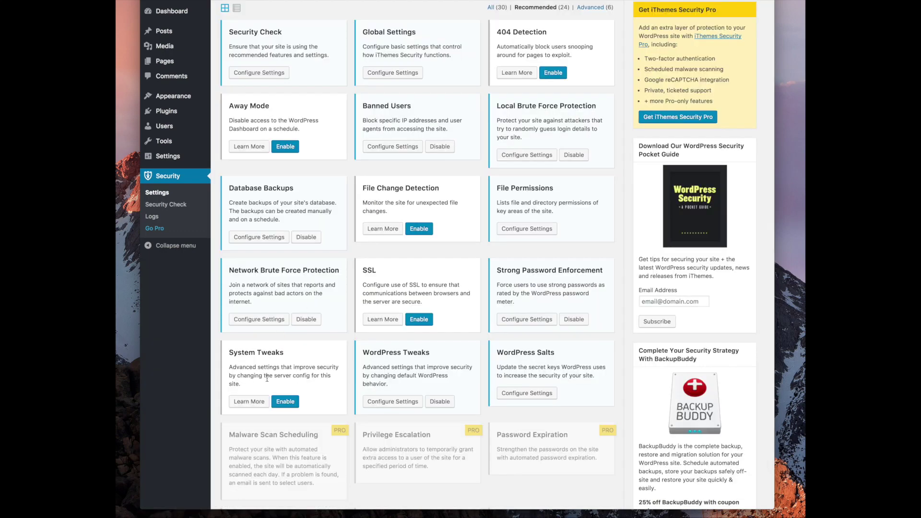
# Try out a test e-mail address with email updates turned off in Network Brute Force Protection, and close its settings without saving
pyautogui.scroll(-3, 372, 205)
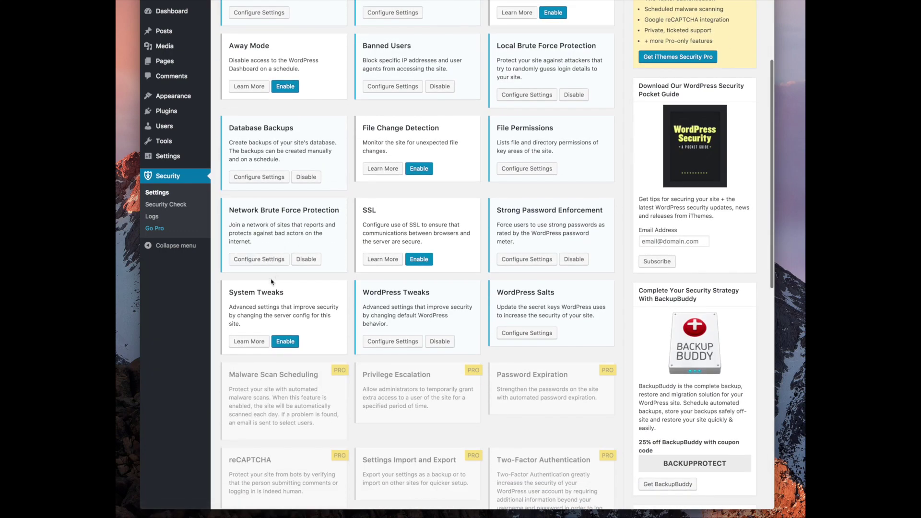
pyautogui.click(259, 258)
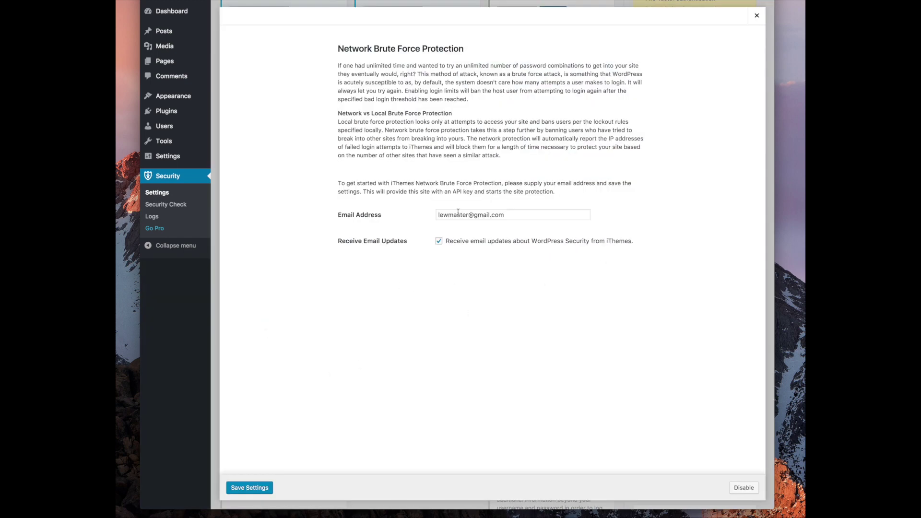
pyautogui.click(527, 212)
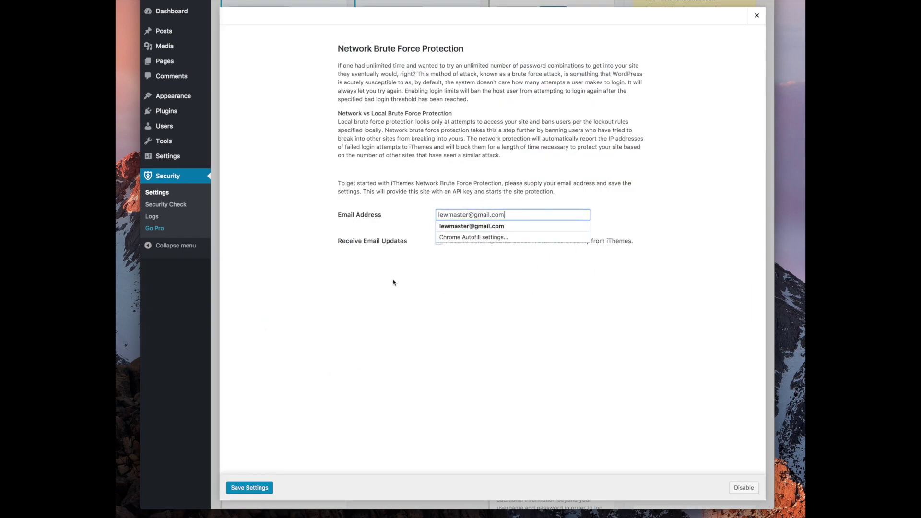
pyautogui.click(439, 241)
pyautogui.click(352, 216)
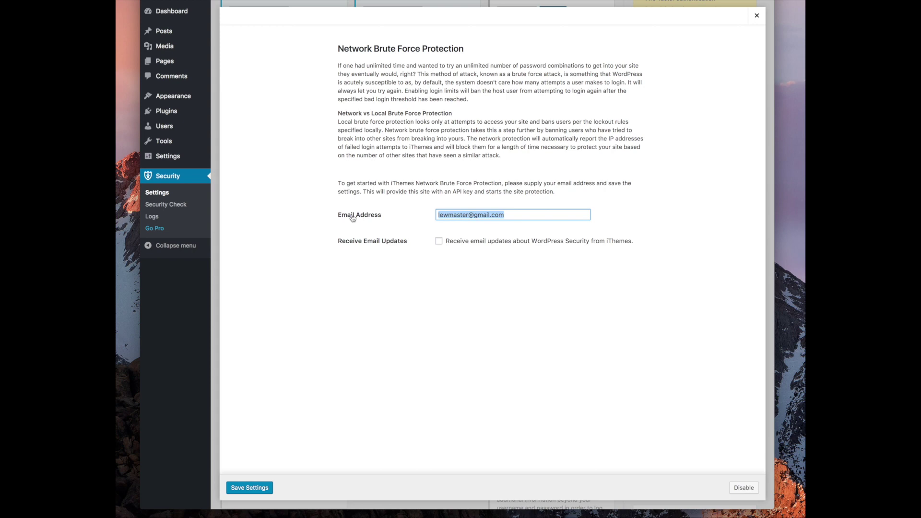
pyautogui.write('test@')
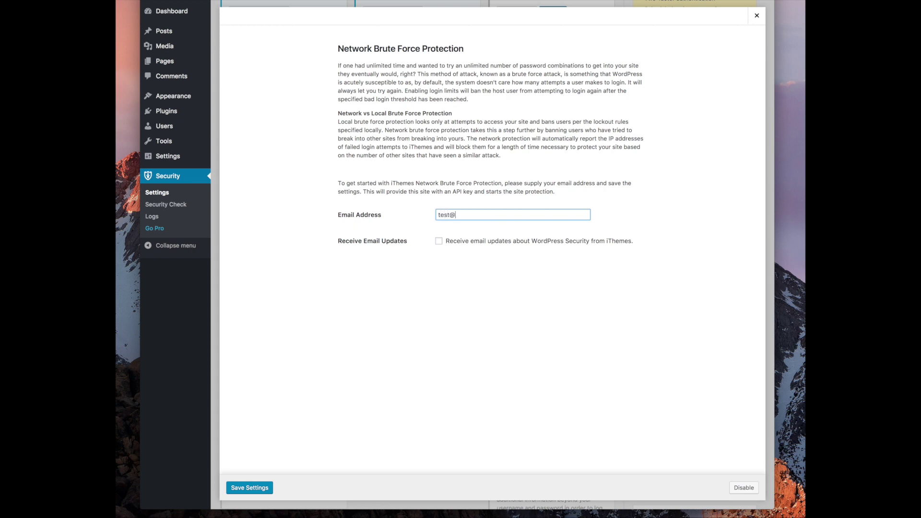
pyautogui.write('test.com')
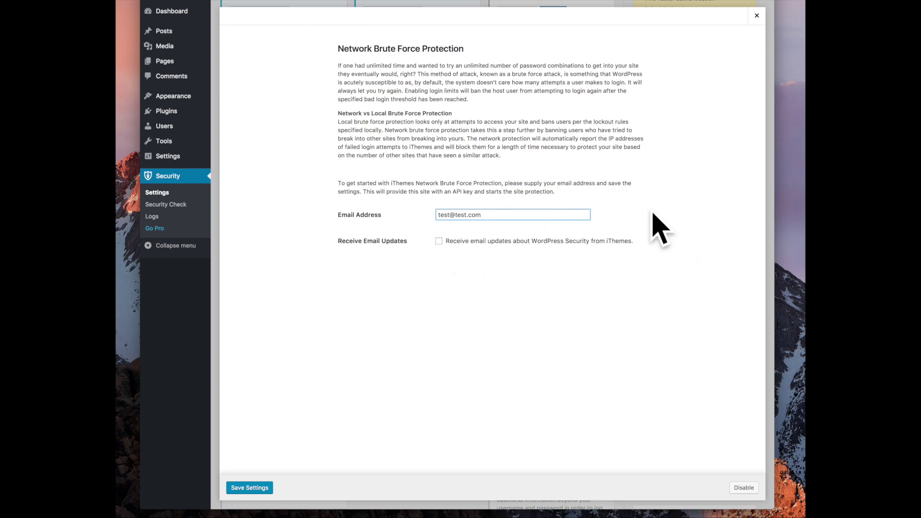
pyautogui.moveTo(521, 214); pyautogui.dragTo(424, 211)
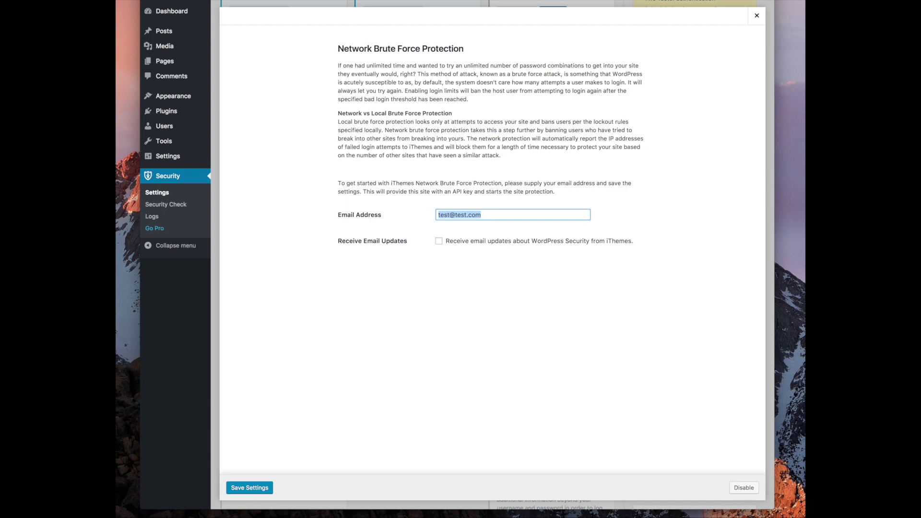
pyautogui.click(757, 16)
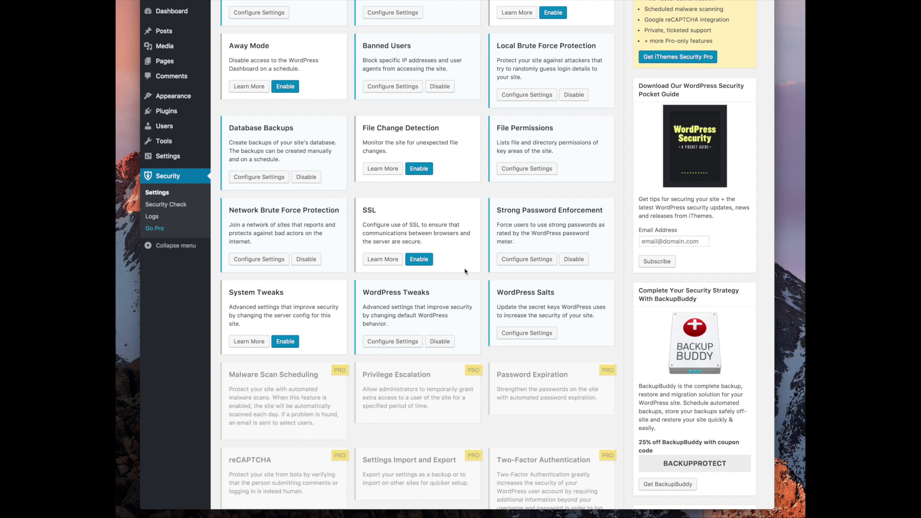
# Review the minimum role setting of Strong Password Enforcement, close it and read the module's description
pyautogui.click(519, 261)
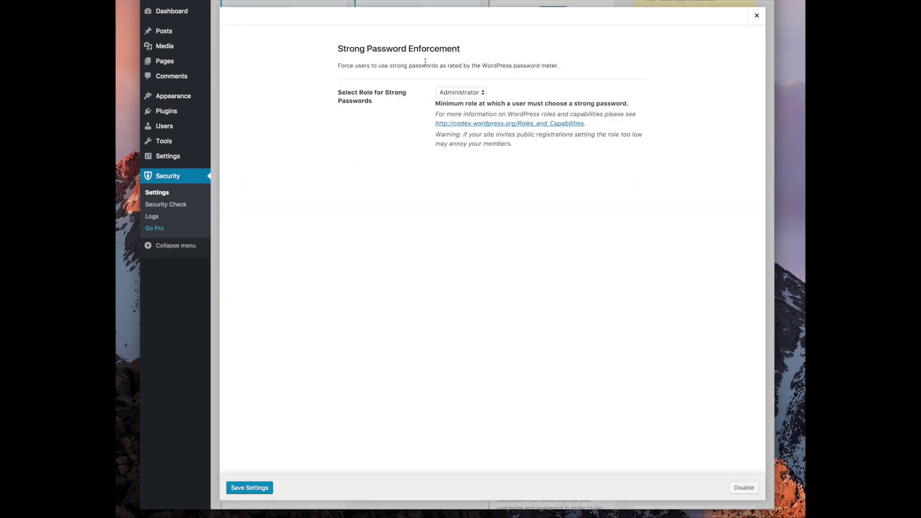
pyautogui.click(756, 15)
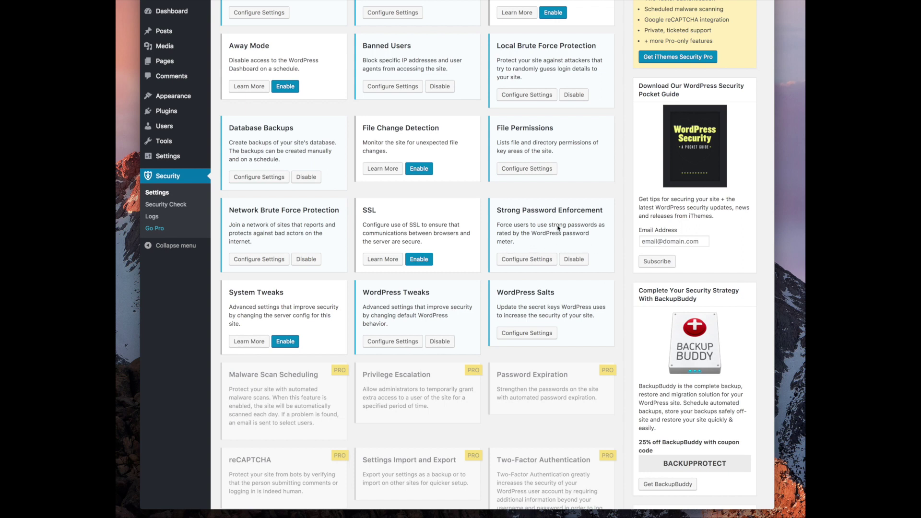
pyautogui.moveTo(515, 243); pyautogui.dragTo(487, 221)
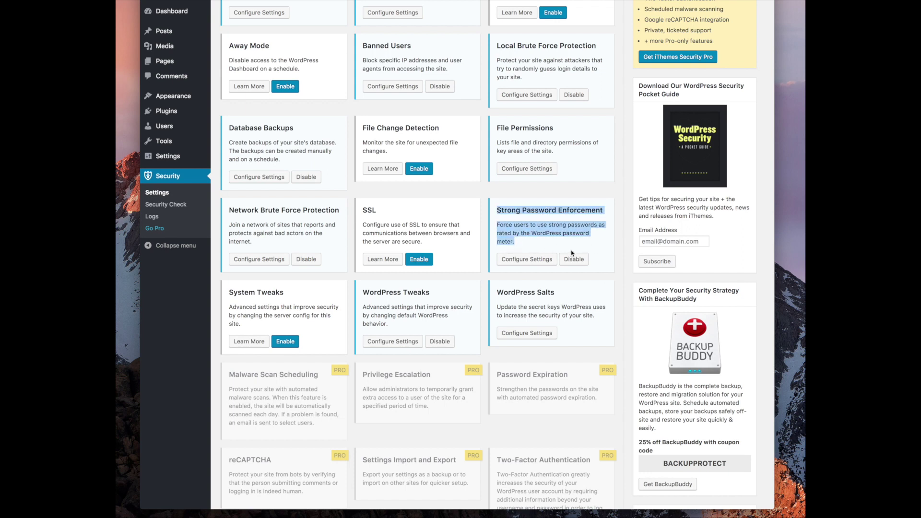
pyautogui.click(525, 245)
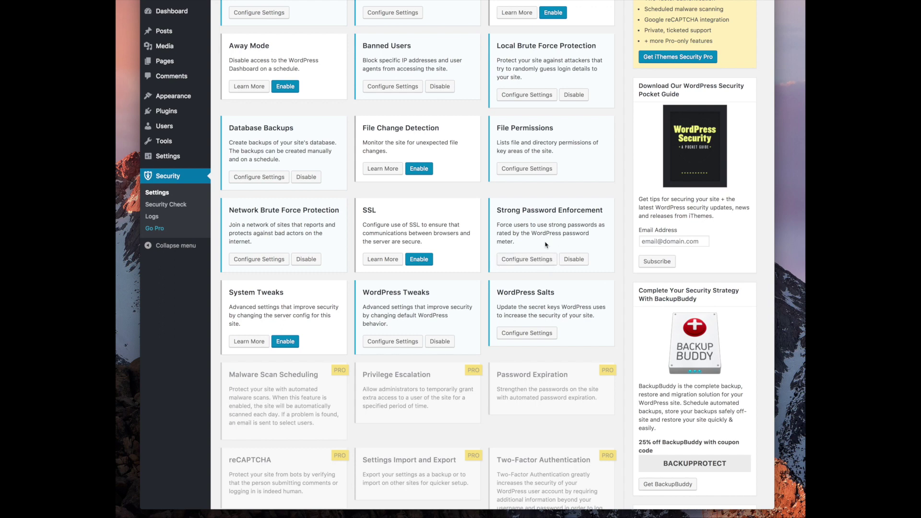
# Enable the System Tweaks module and open its settings
pyautogui.scroll(5, 550, 209)
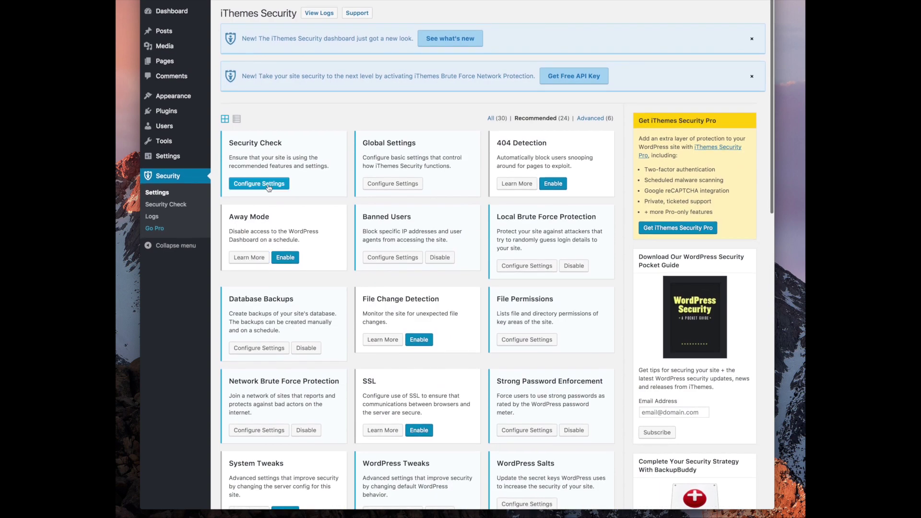
pyautogui.scroll(-5, 376, 197)
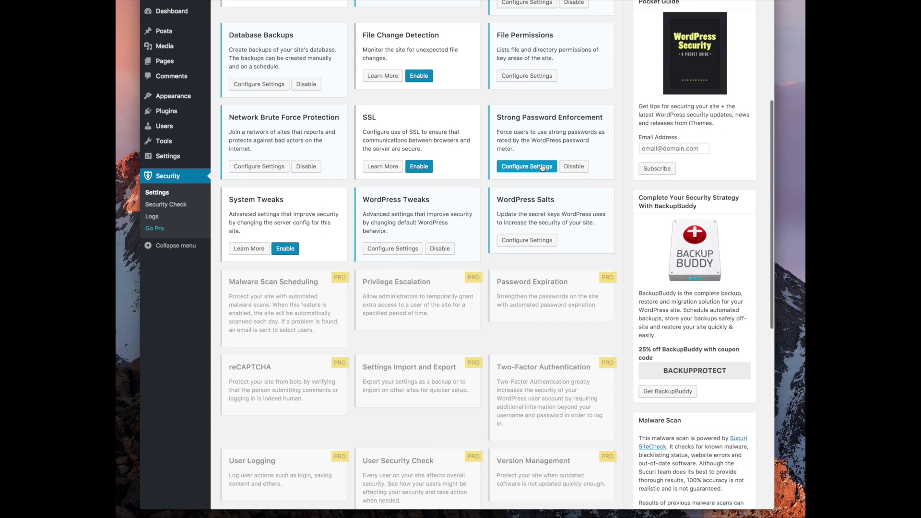
pyautogui.click(286, 249)
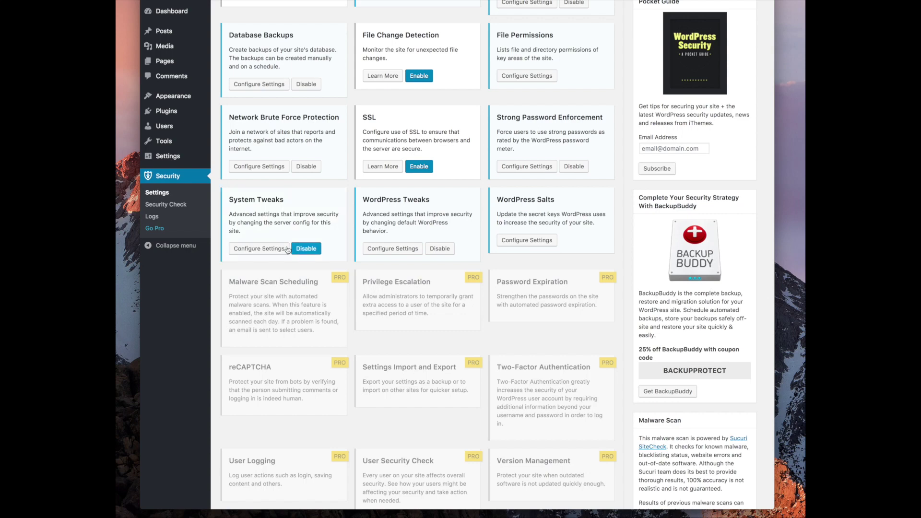
pyautogui.click(264, 248)
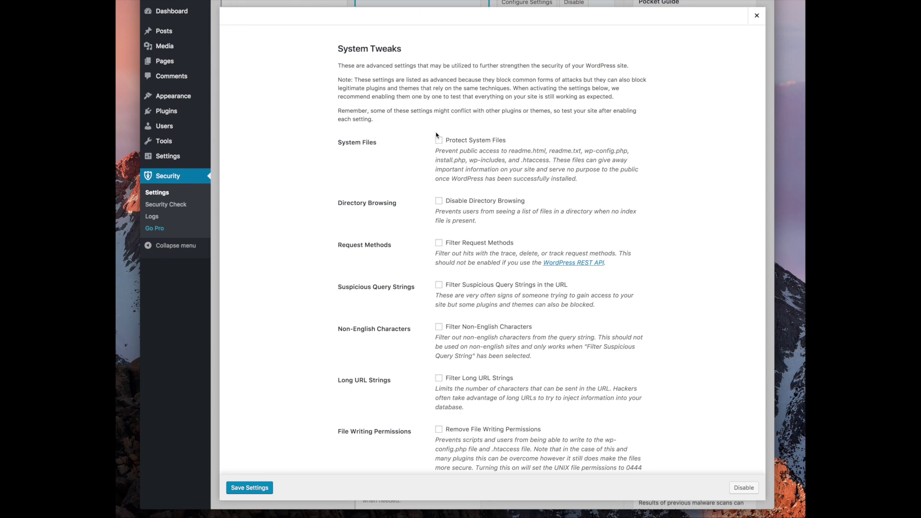
# Enable Protect System Files, Disable Directory Browsing and Filter Request Methods in System Tweaks
pyautogui.scroll(-5, 409, 174)
pyautogui.scroll(5, 517, 169)
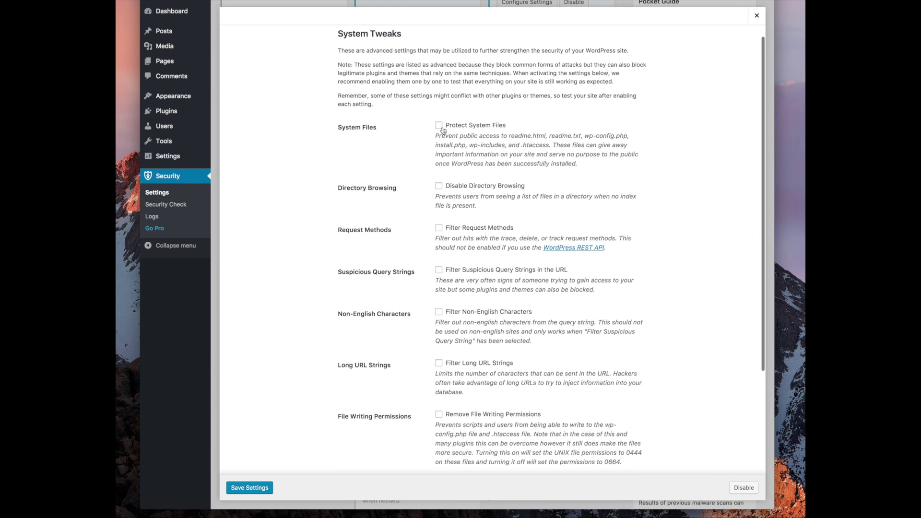
pyautogui.click(440, 126)
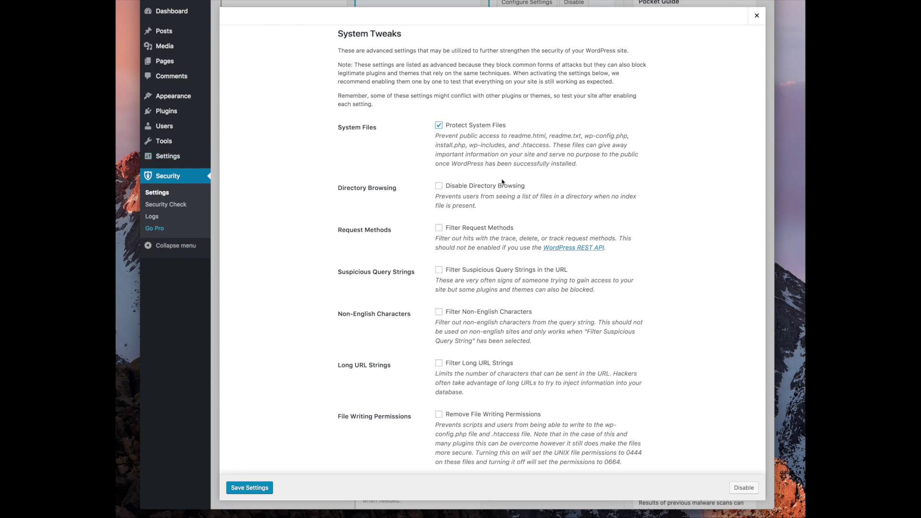
pyautogui.click(438, 185)
pyautogui.click(438, 228)
pyautogui.scroll(-1, 494, 284)
pyautogui.scroll(-1, 467, 259)
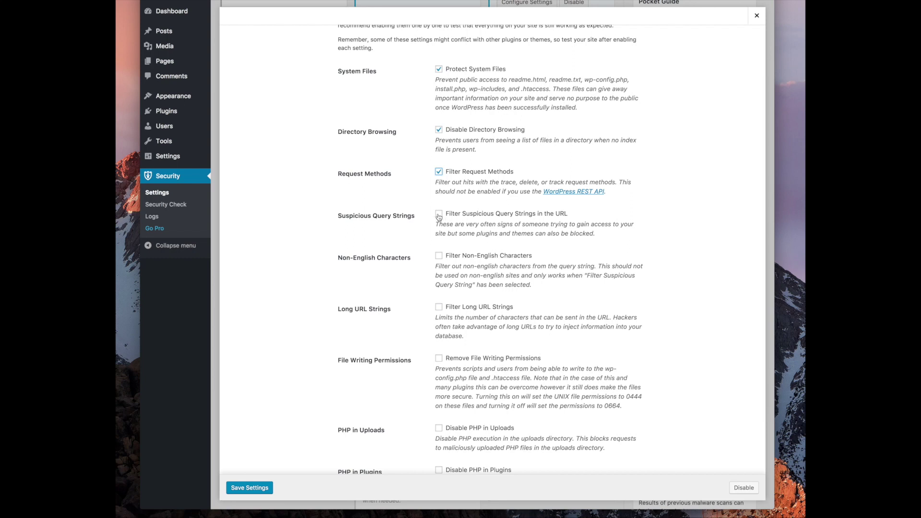
# Enable the filters for suspicious query strings in the URL, non-English characters and long URL strings
pyautogui.click(439, 215)
pyautogui.scroll(-2, 446, 265)
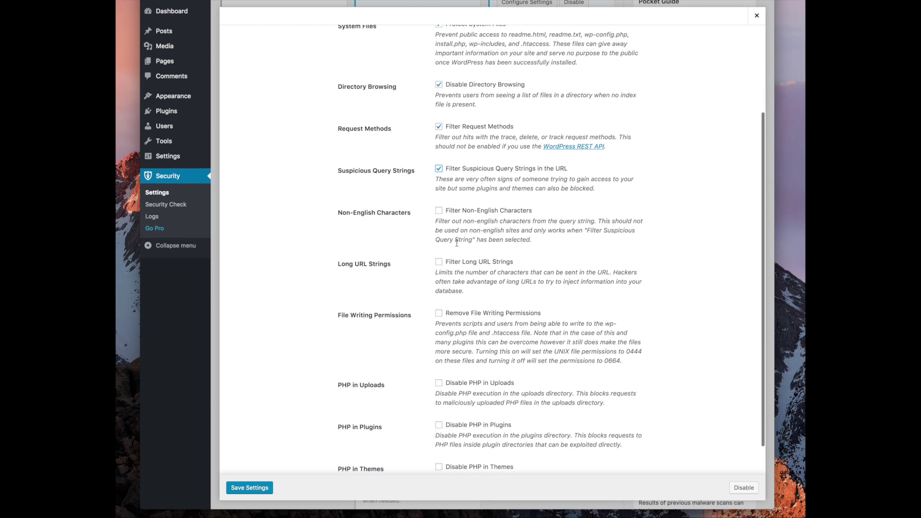
pyautogui.click(439, 212)
pyautogui.scroll(-1, 437, 242)
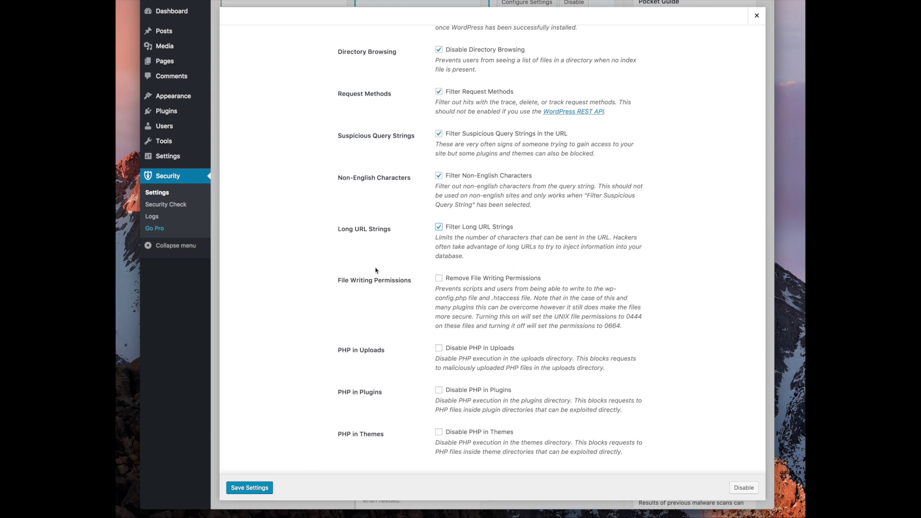
# Enable Remove File Writing Permissions, highlighting .htaccess in its description along the way
pyautogui.click(439, 278)
pyautogui.moveTo(175, 156)
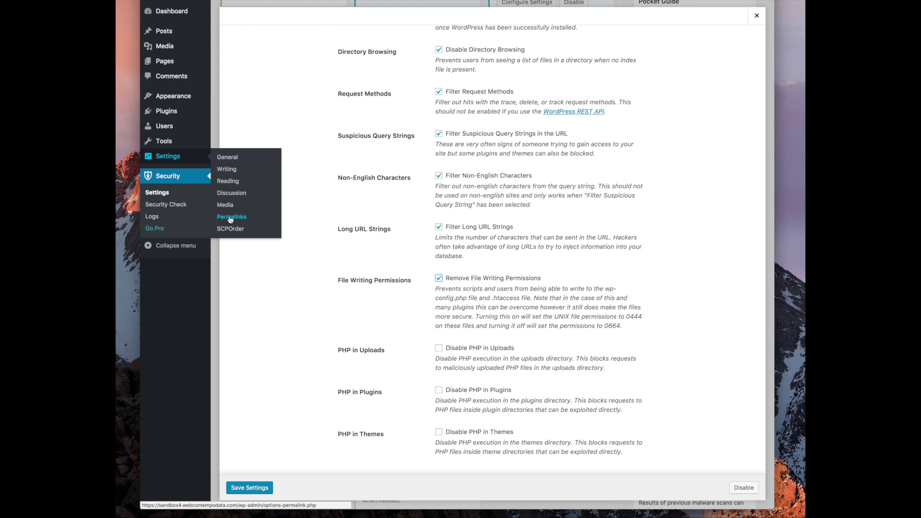
pyautogui.moveTo(522, 297); pyautogui.dragTo(495, 296)
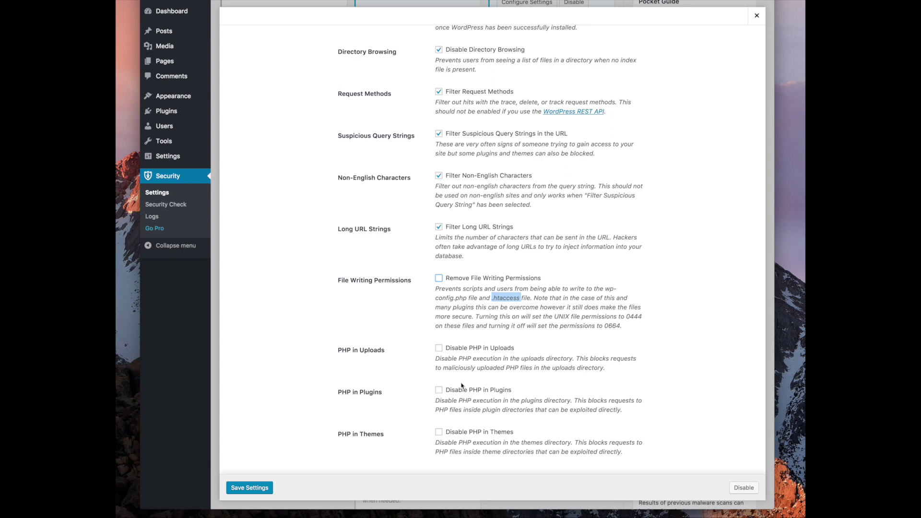
pyautogui.click(457, 277)
pyautogui.click(458, 278)
# Disable PHP in Uploads, Plugins and Themes, and save the System Tweaks settings
pyautogui.click(463, 349)
pyautogui.scroll(1, 570, 360)
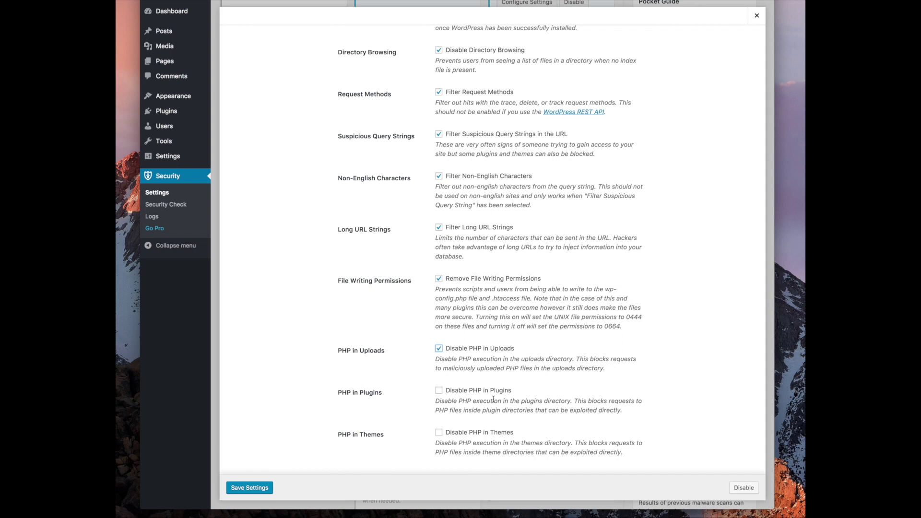
pyautogui.click(439, 391)
pyautogui.click(438, 434)
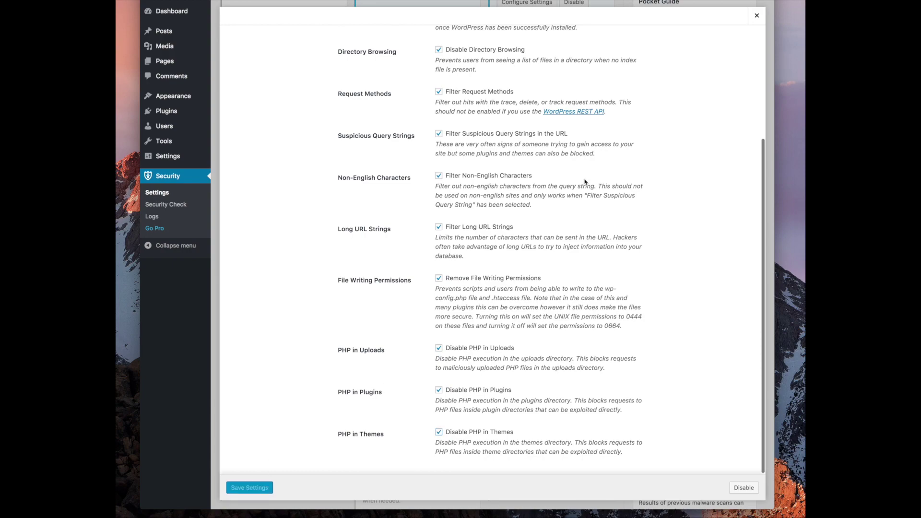
# Reopen System Tweaks, review its options, highlight the Remove File Writing Permissions description, and close the settings
pyautogui.scroll(6, 584, 182)
pyautogui.scroll(-7, 384, 256)
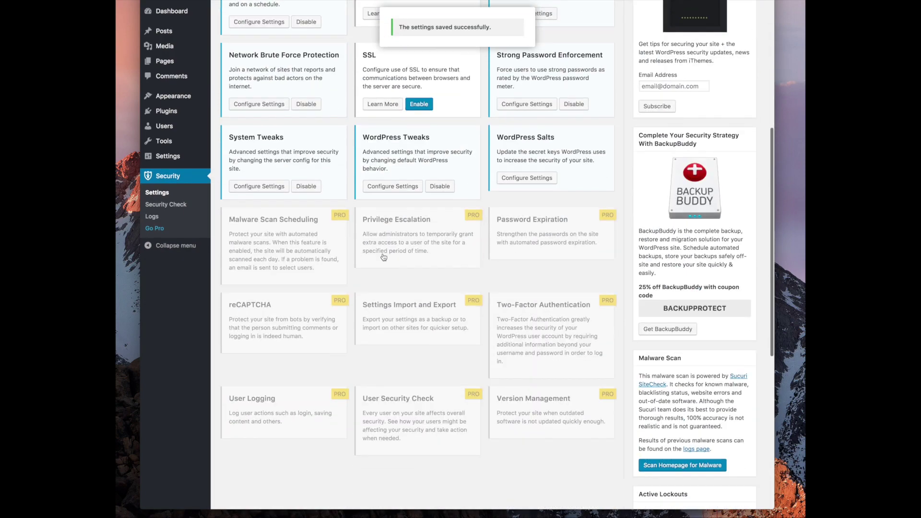
pyautogui.scroll(2, 384, 257)
pyautogui.click(259, 288)
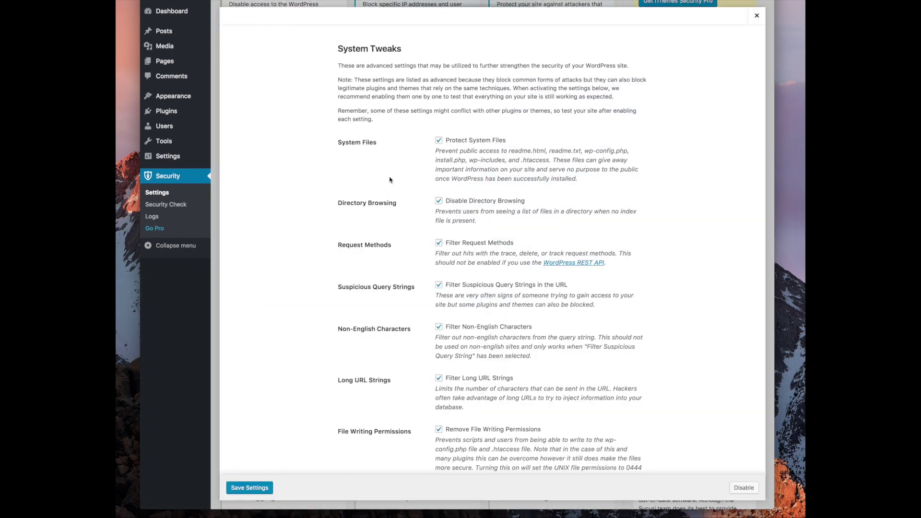
pyautogui.scroll(-2, 314, 153)
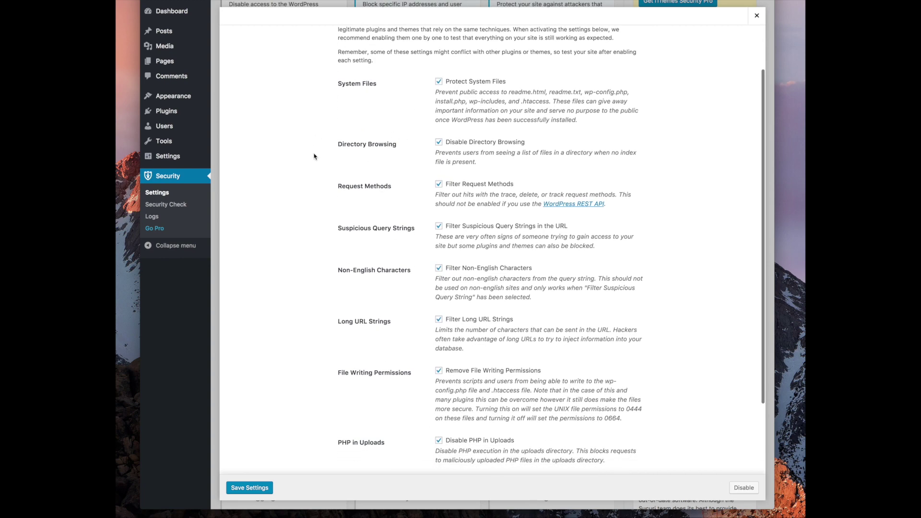
pyautogui.scroll(-3, 314, 156)
pyautogui.scroll(4, 314, 157)
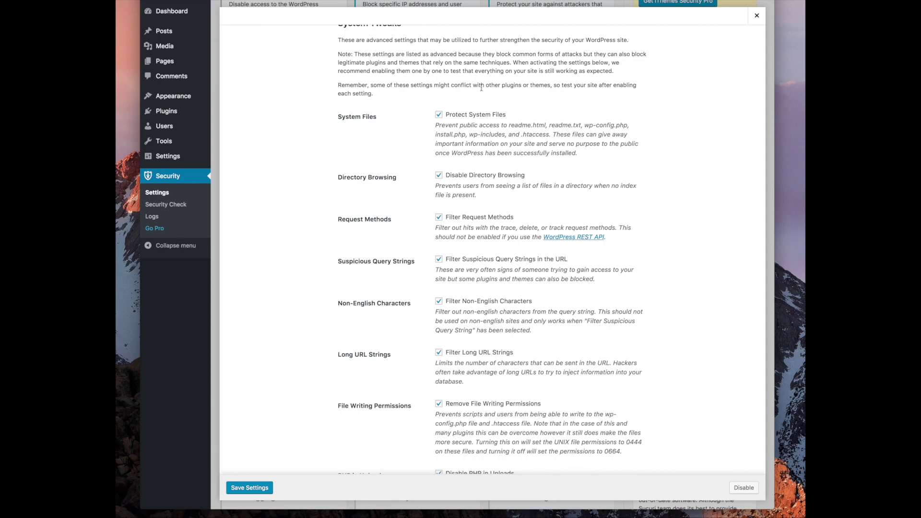
pyautogui.scroll(-5, 470, 92)
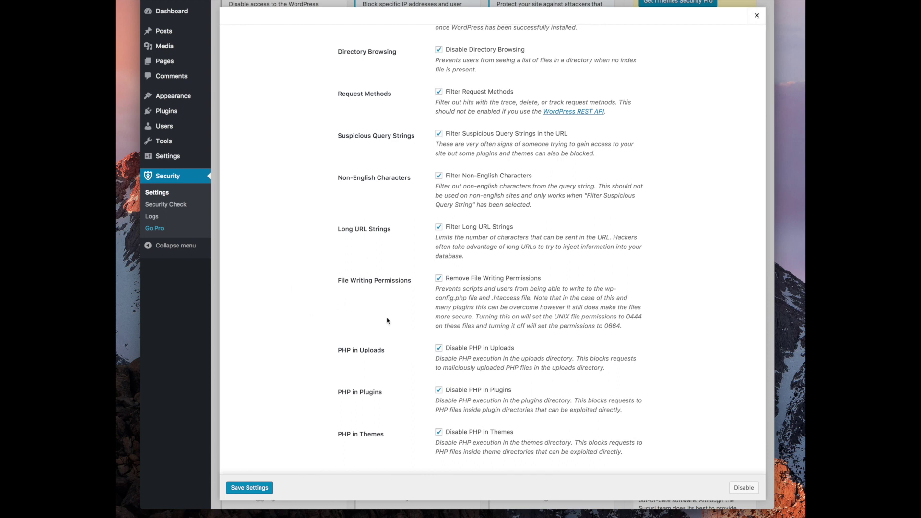
pyautogui.moveTo(627, 332); pyautogui.dragTo(433, 279)
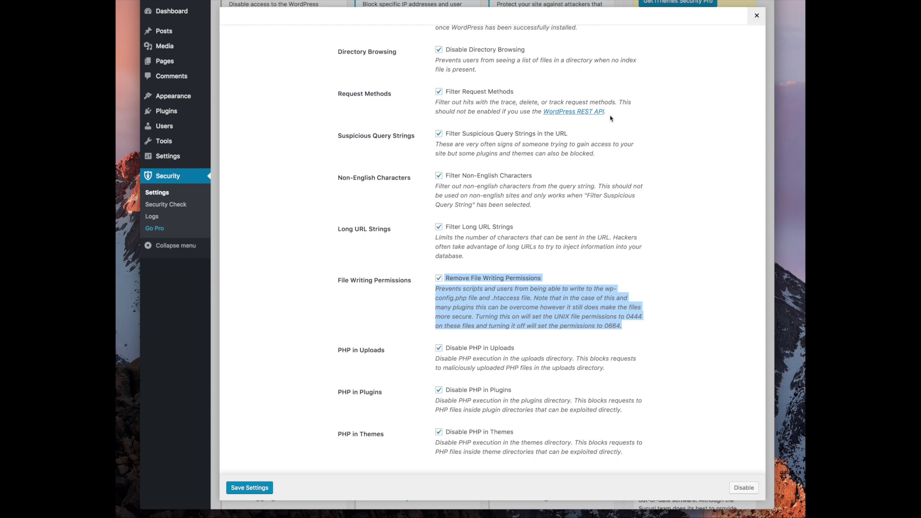
pyautogui.click(756, 16)
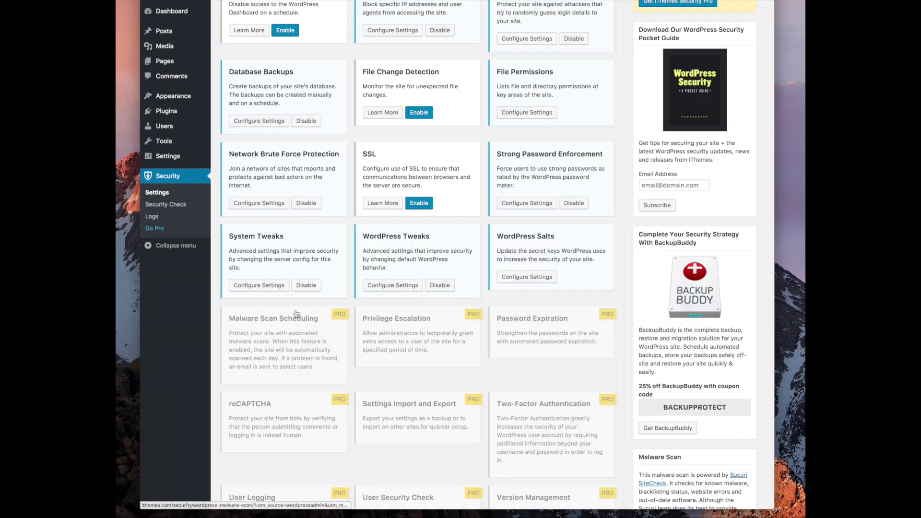
# Open the WordPress Tweaks settings and read through the available options from XML-RPC to login error messages
pyautogui.click(394, 286)
pyautogui.scroll(-10, 478, 213)
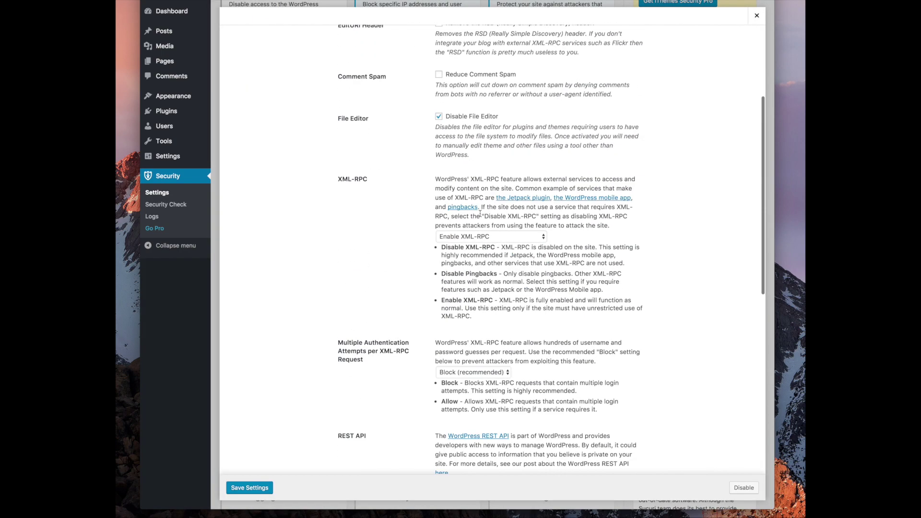
pyautogui.scroll(-4, 478, 212)
pyautogui.scroll(1, 478, 213)
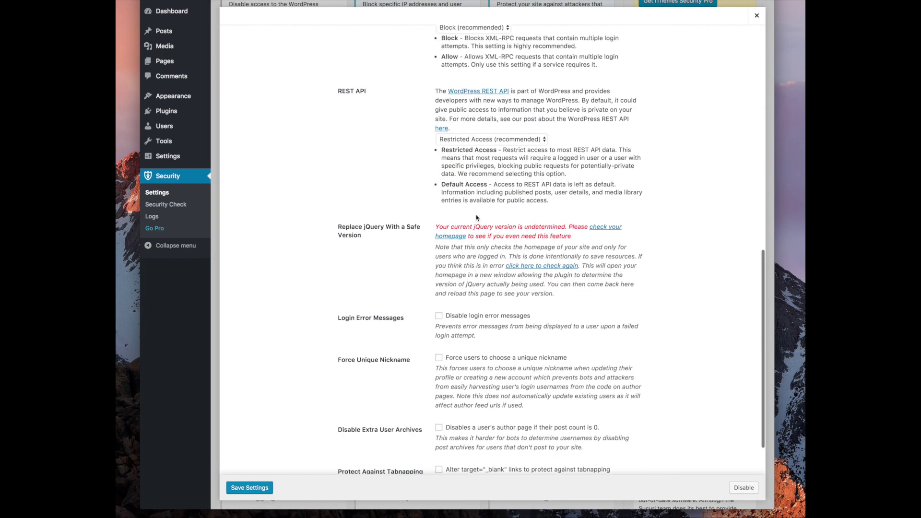
pyautogui.press('Escape')
pyautogui.click(407, 285)
pyautogui.scroll(1, 435, 219)
pyautogui.scroll(8, 435, 219)
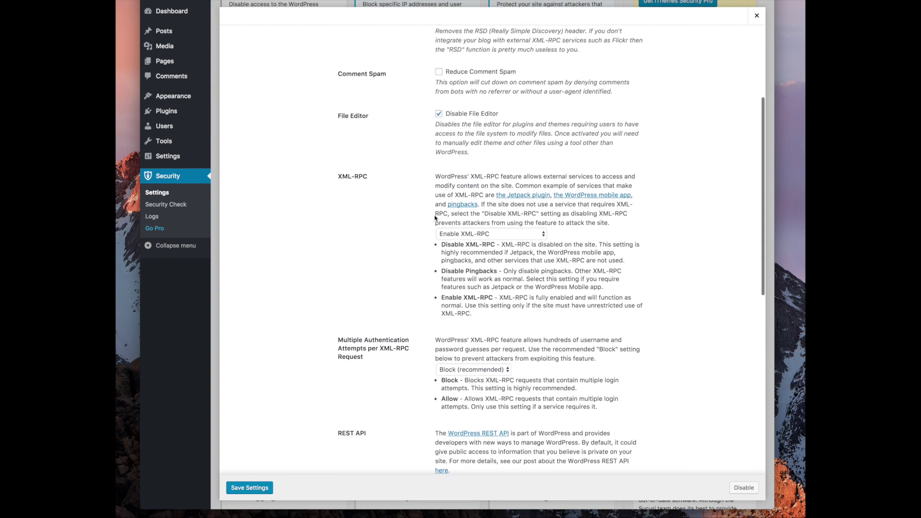
pyautogui.scroll(2, 435, 219)
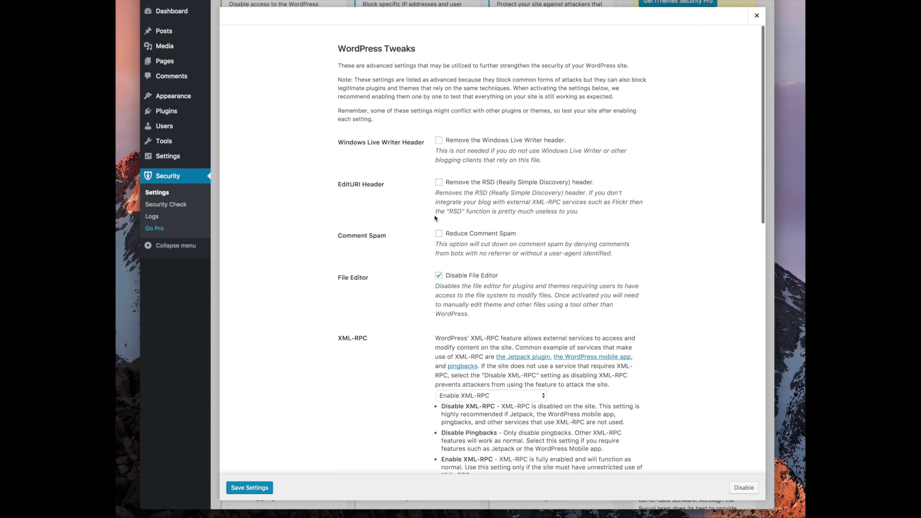
# Try out removing the Windows Live Writer and RSD headers, Reduce Comment Spam and Disable File Editor in WordPress Tweaks
pyautogui.click(439, 276)
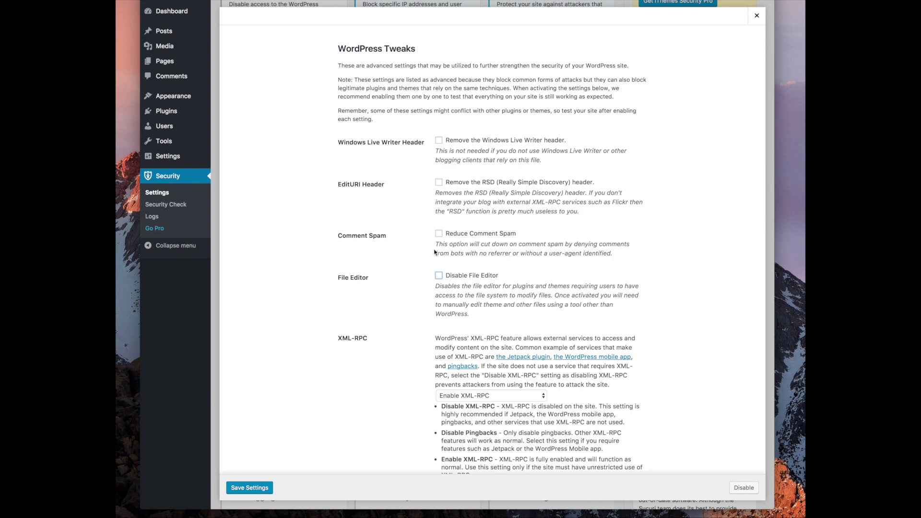
pyautogui.click(439, 141)
pyautogui.click(438, 183)
pyautogui.click(439, 235)
pyautogui.moveTo(448, 233); pyautogui.dragTo(548, 232)
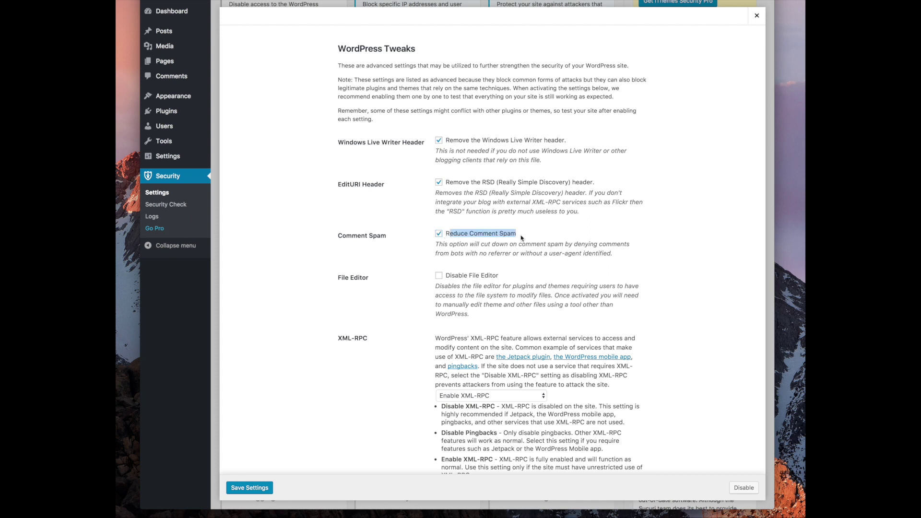
pyautogui.moveTo(522, 235); pyautogui.dragTo(445, 235)
pyautogui.scroll(-2, 446, 234)
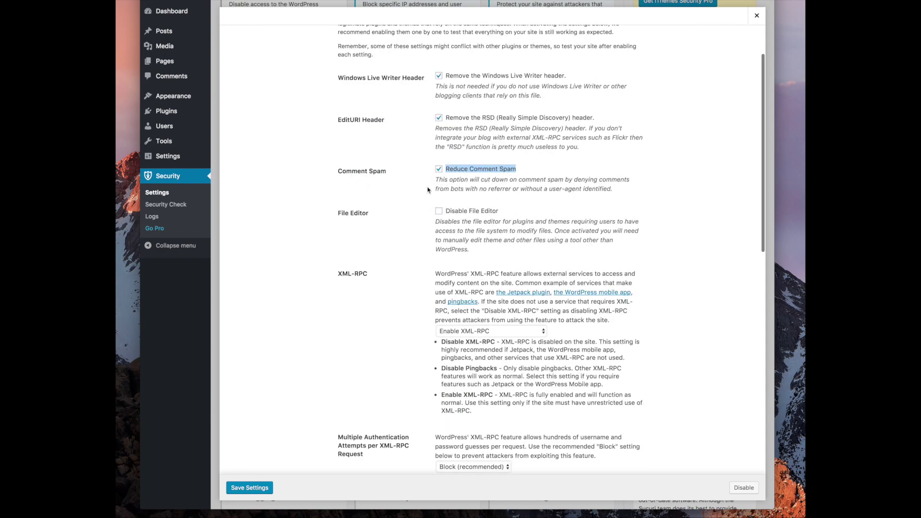
pyautogui.click(440, 215)
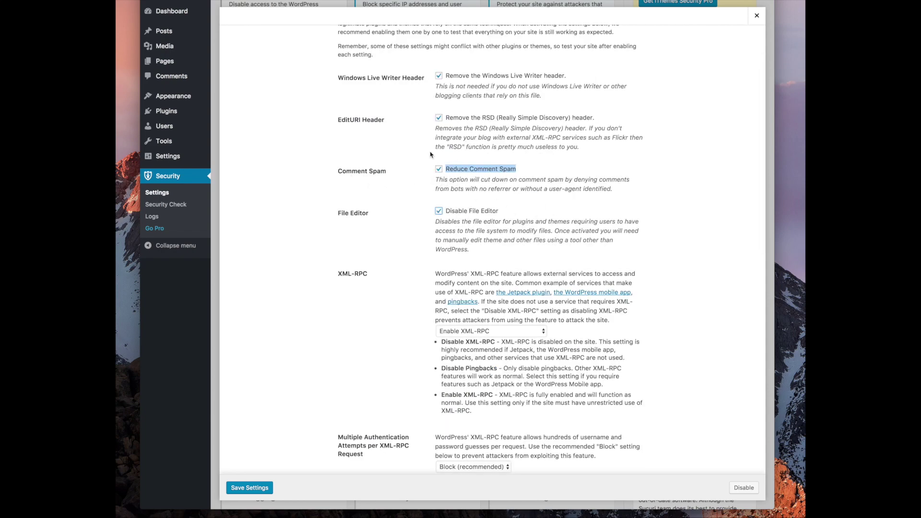
# Turn off the Windows Live Writer header, RSD header, comment spam and file editor options, and save WordPress Tweaks
pyautogui.click(438, 169)
pyautogui.click(440, 118)
pyautogui.click(439, 76)
pyautogui.click(440, 213)
pyautogui.moveTo(191, 100)
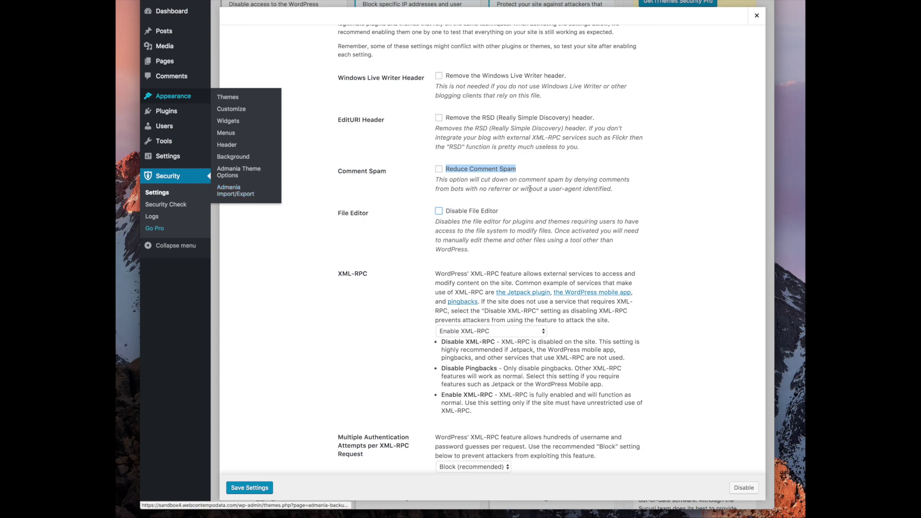
pyautogui.click(248, 487)
# Open the theme editor and look through the Admania stylesheet and the list of template files
pyautogui.moveTo(174, 100)
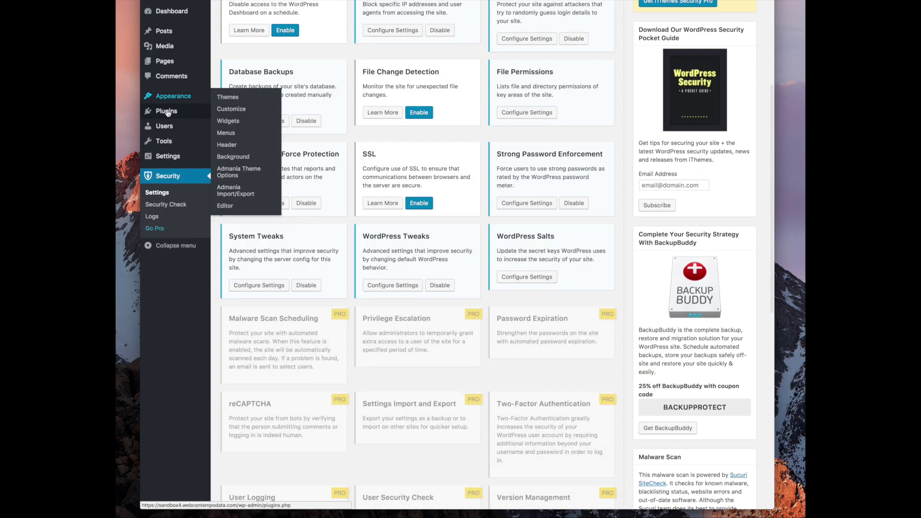
pyautogui.click(224, 206)
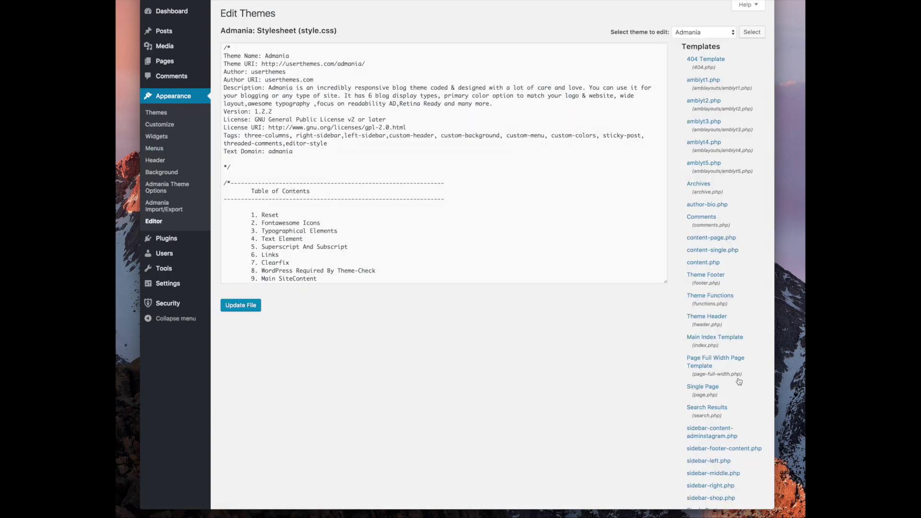
pyautogui.scroll(-5, 729, 391)
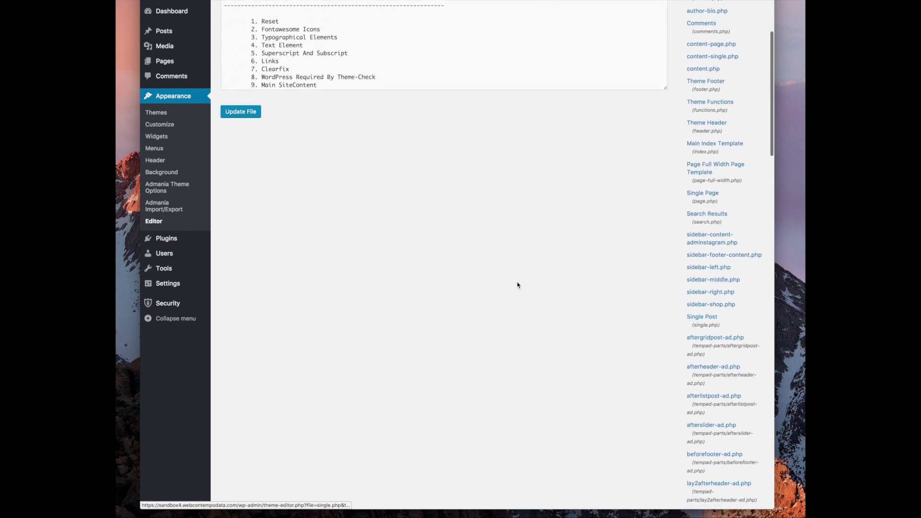
pyautogui.scroll(5, 517, 285)
pyautogui.scroll(-10, 379, 242)
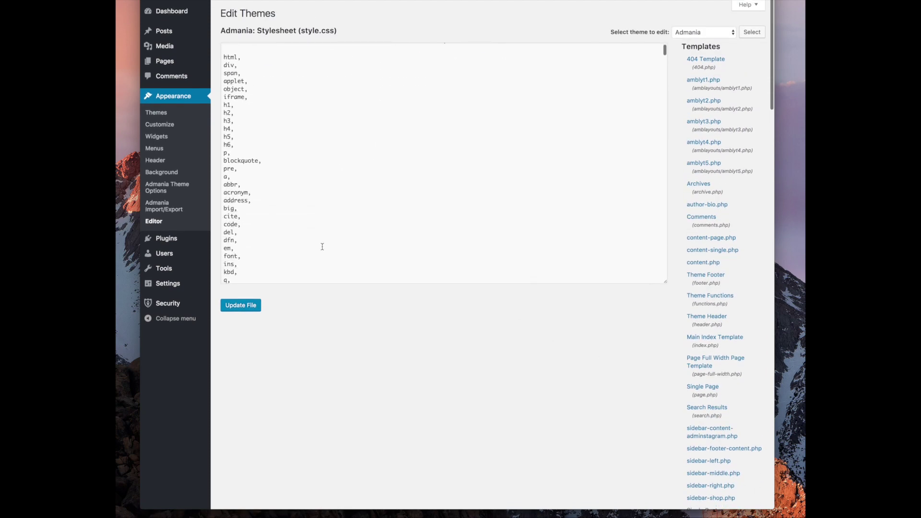
pyautogui.scroll(10, 322, 247)
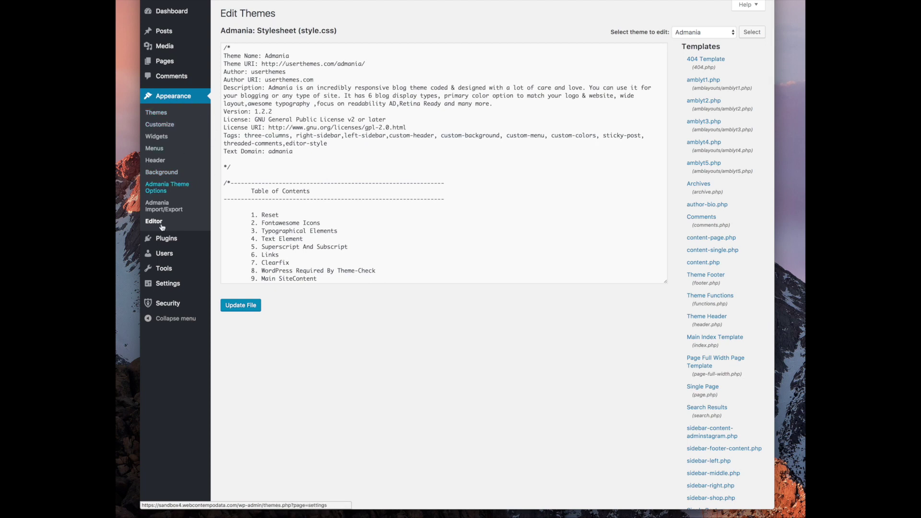
# Return to WordPress Tweaks and enable Disable File Editor, Reduce Comment Spam, and removal of the RSD and Windows Live Writer headers
pyautogui.moveTo(165, 304)
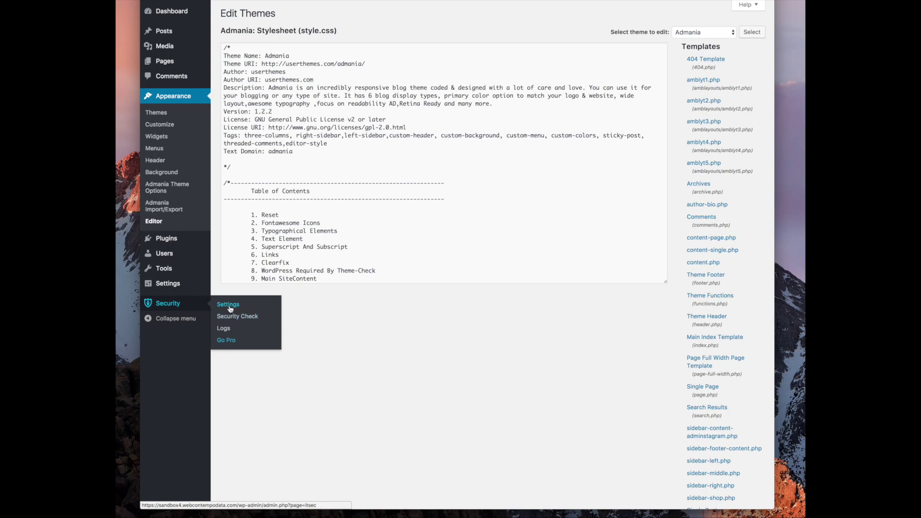
pyautogui.click(229, 309)
pyautogui.scroll(-5, 422, 295)
pyautogui.click(393, 270)
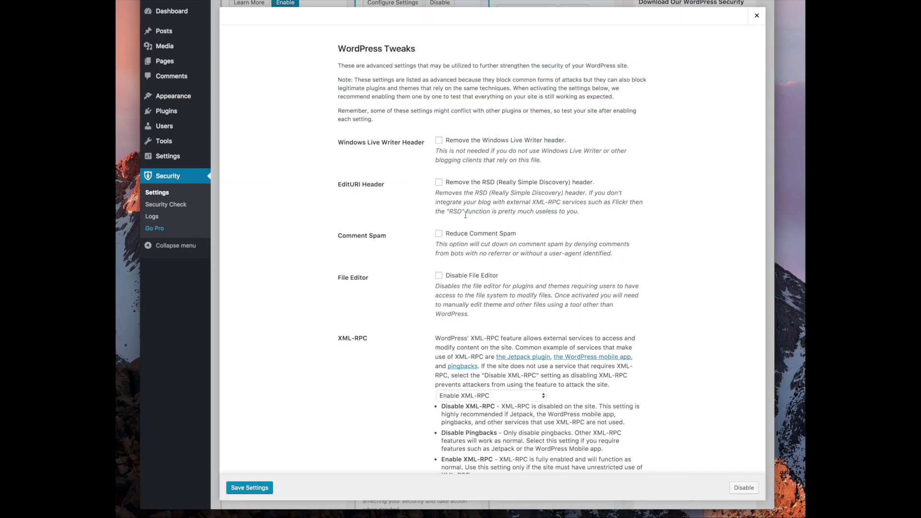
pyautogui.click(439, 276)
pyautogui.click(438, 234)
pyautogui.click(439, 182)
pyautogui.click(439, 141)
# Set the XML-RPC option to Disable XML-RPC (recommended)
pyautogui.scroll(-5, 532, 268)
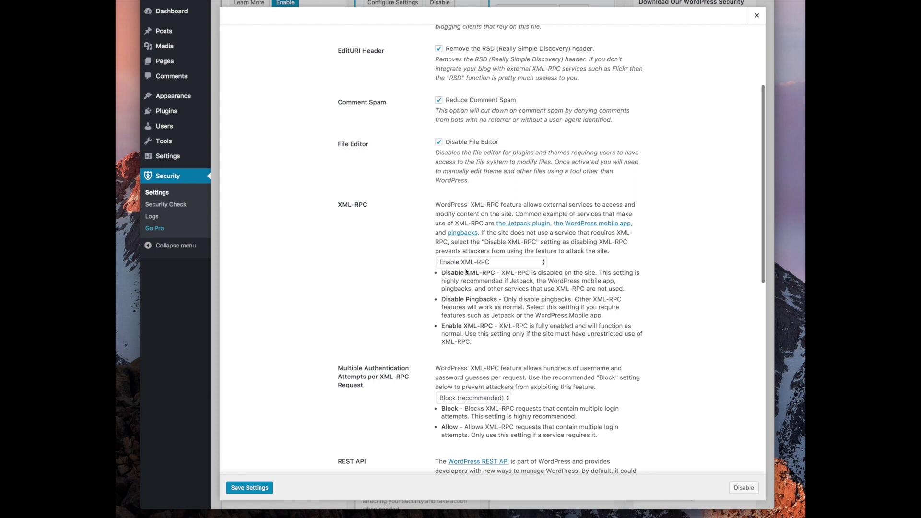
pyautogui.click(513, 265)
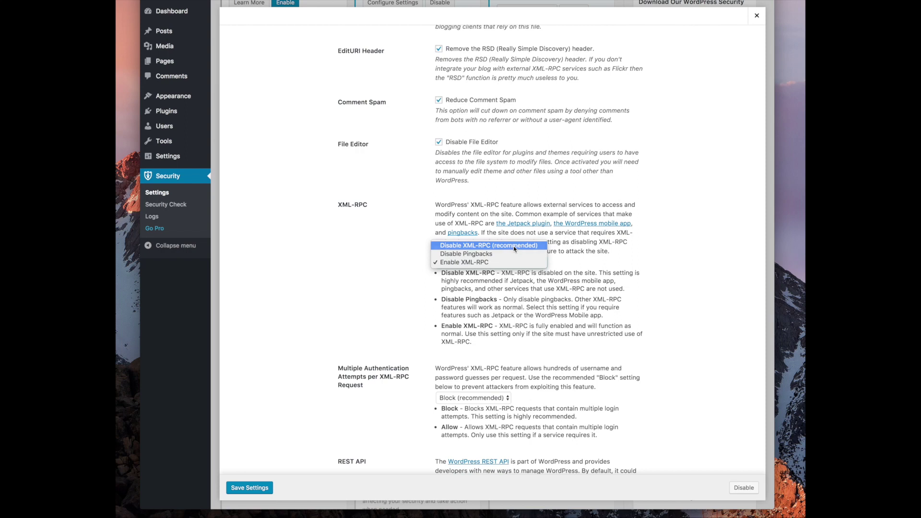
pyautogui.click(514, 247)
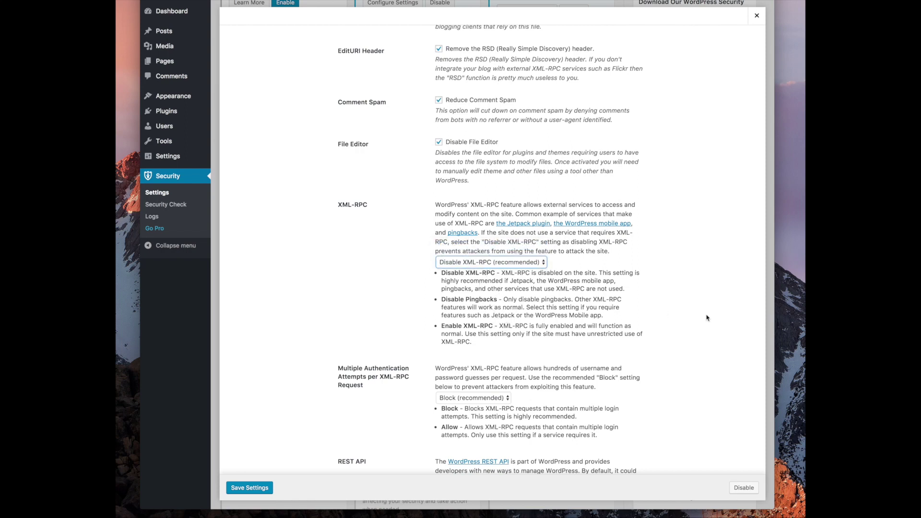
# Choose Block (recommended) for Multiple Authentication Attempts per XML-RPC Request and Restricted Access (recommended) for the REST API
pyautogui.scroll(-3, 484, 326)
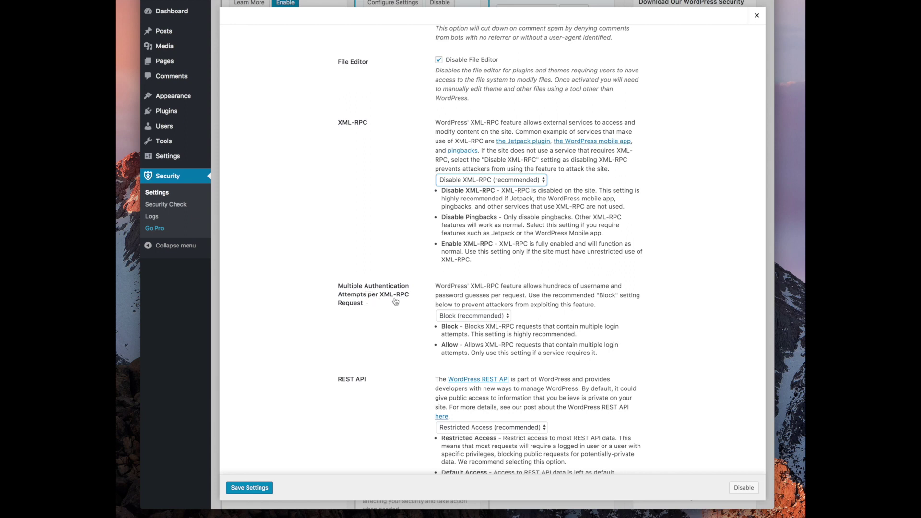
pyautogui.click(482, 316)
pyautogui.click(570, 307)
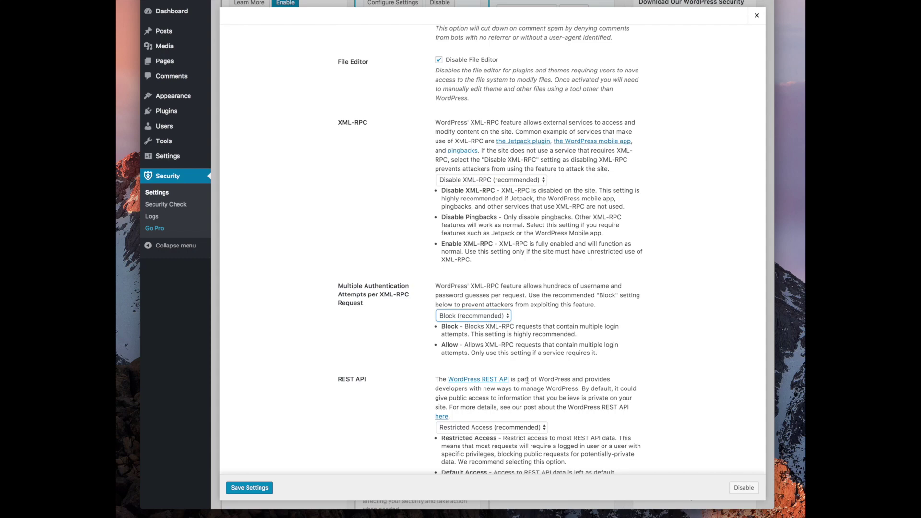
pyautogui.scroll(-3, 523, 384)
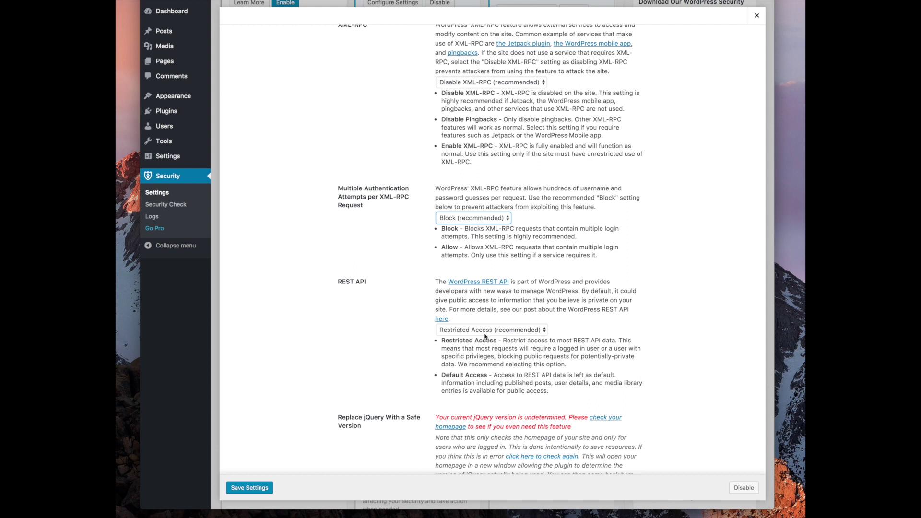
pyautogui.click(529, 334)
pyautogui.click(529, 331)
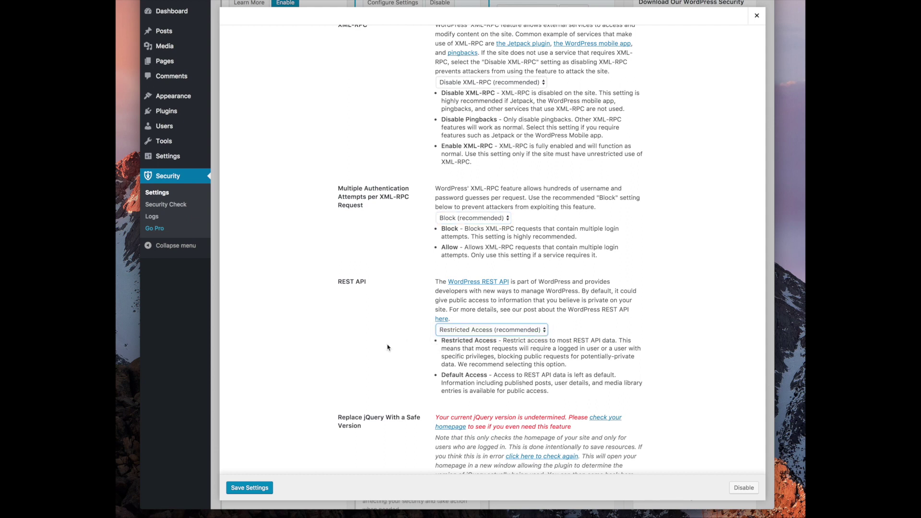
# Read the notice about the site's jQuery version under Replace jQuery With a Safe Version
pyautogui.scroll(-3, 387, 347)
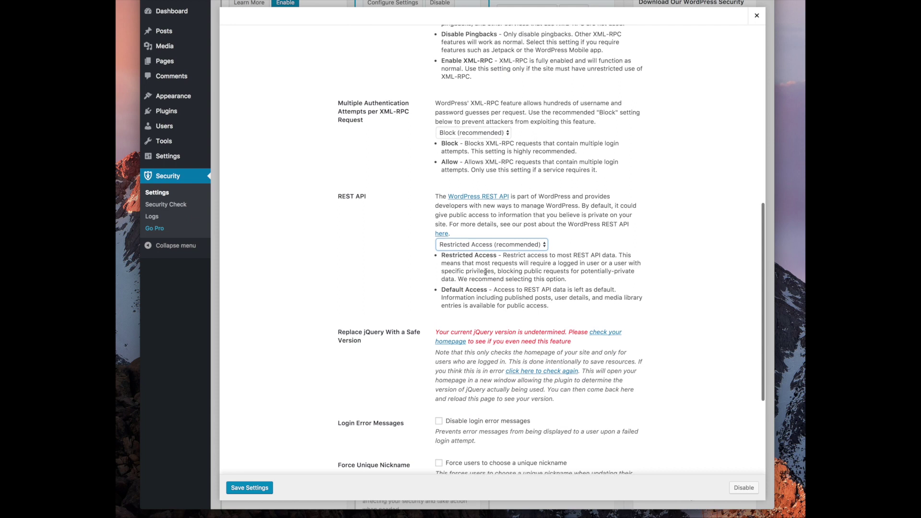
pyautogui.scroll(-3, 481, 350)
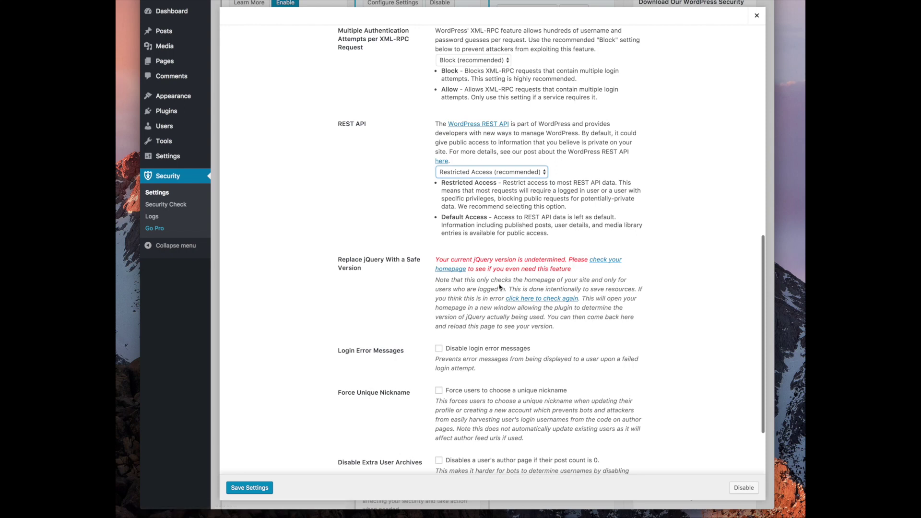
pyautogui.moveTo(450, 261); pyautogui.dragTo(636, 277)
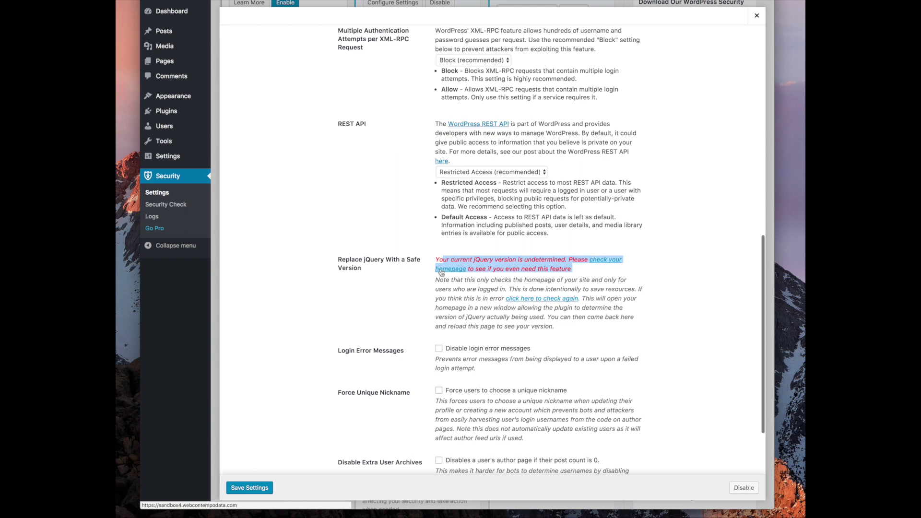
pyautogui.moveTo(434, 260); pyautogui.dragTo(571, 269)
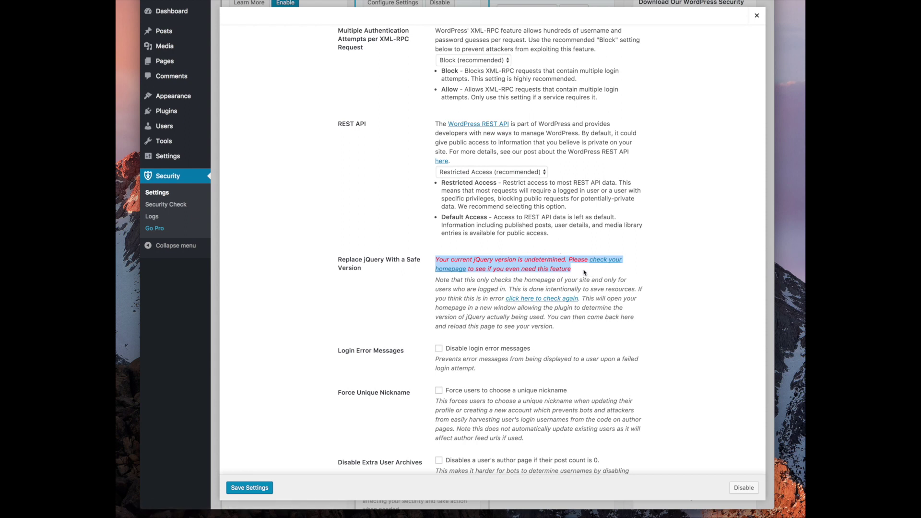
pyautogui.click(517, 270)
pyautogui.moveTo(570, 269); pyautogui.dragTo(436, 259)
pyautogui.click(451, 287)
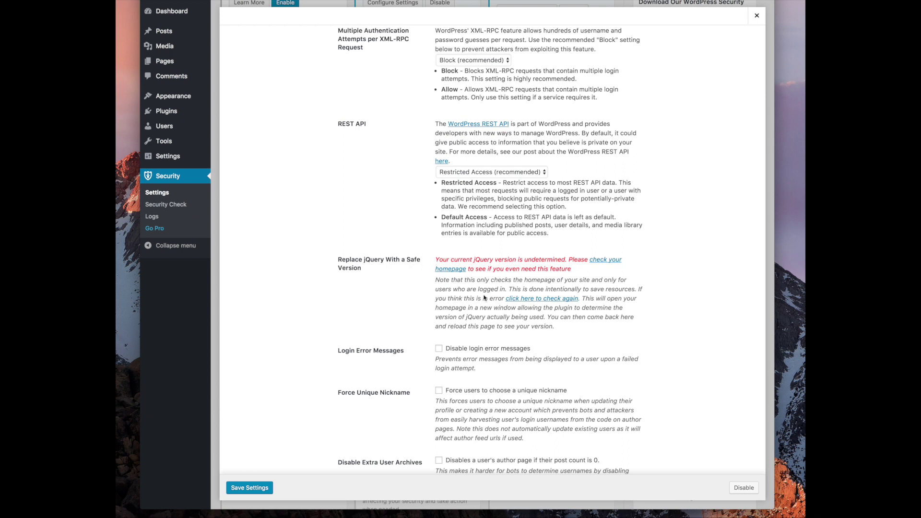
# Enable Disable login error messages under Login Error Messages
pyautogui.scroll(-2, 477, 300)
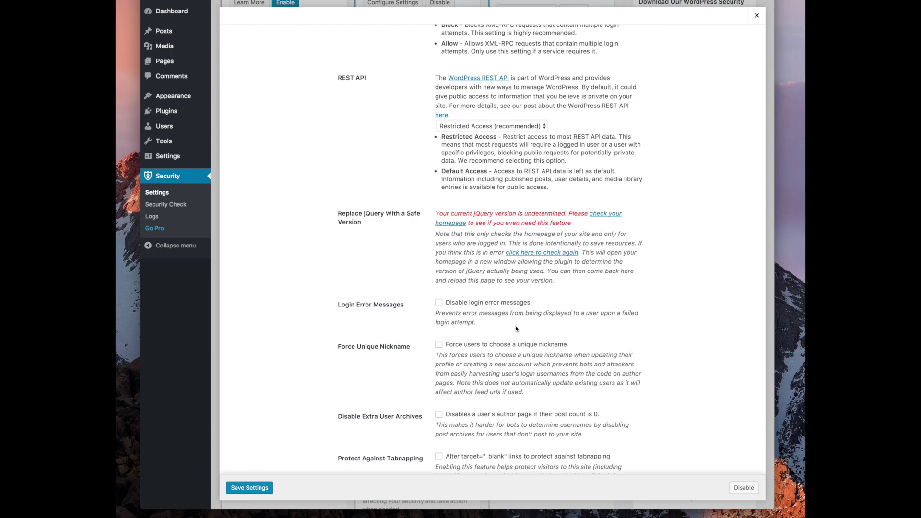
pyautogui.moveTo(508, 327); pyautogui.dragTo(427, 302)
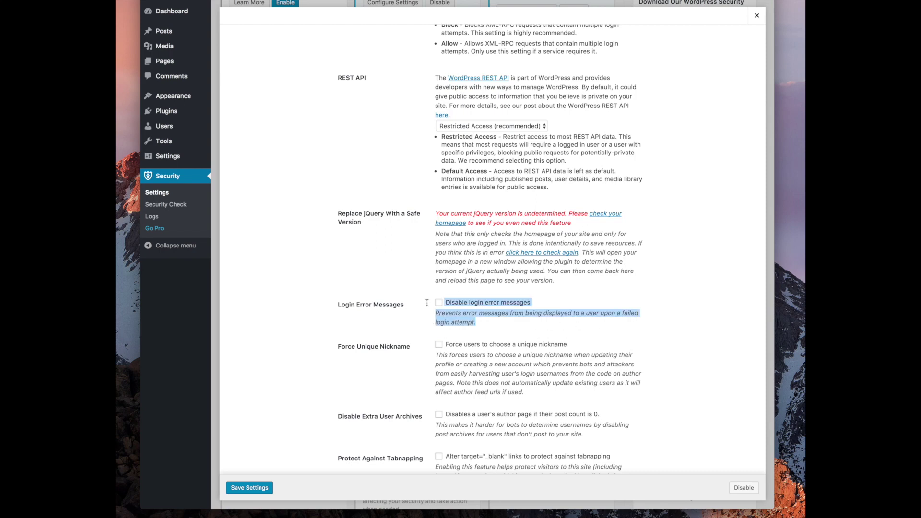
pyautogui.click(499, 314)
pyautogui.click(438, 302)
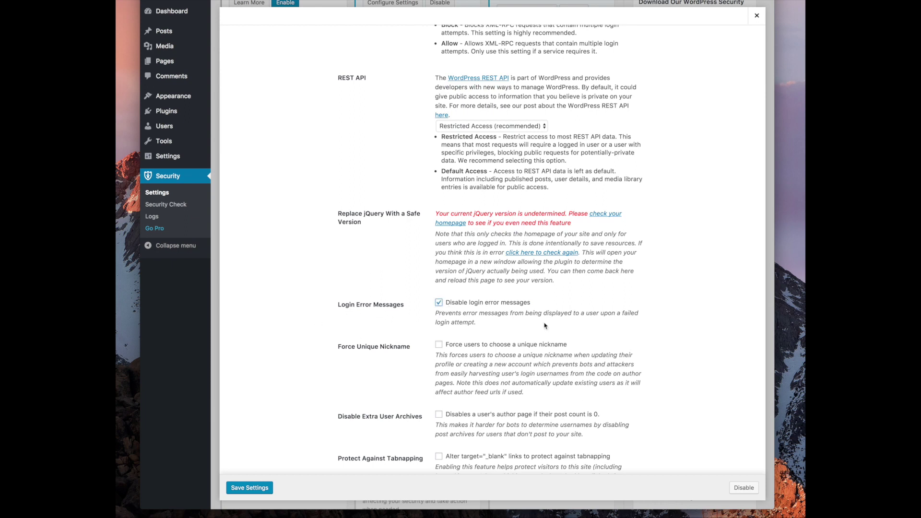
# Try out the option that forces users to choose a unique nickname, and turn it back off
pyautogui.click(439, 345)
pyautogui.scroll(10, 441, 343)
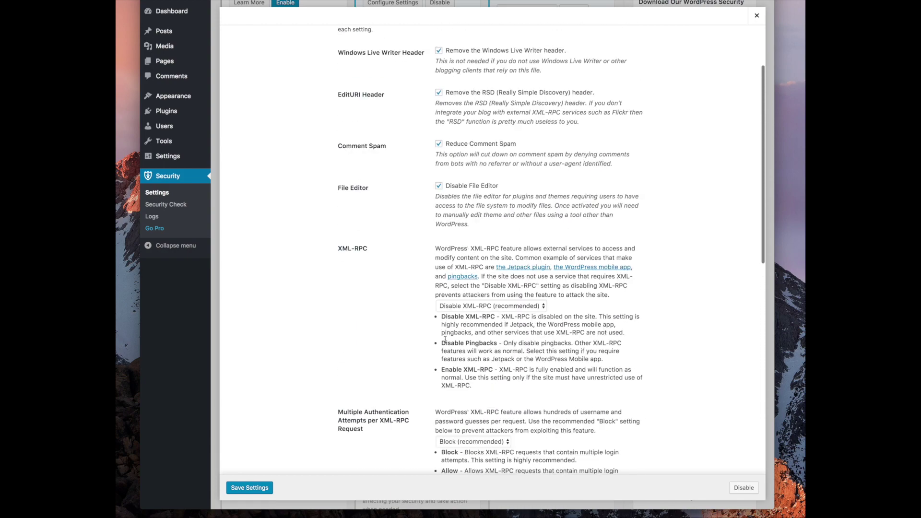
pyautogui.scroll(-9, 445, 340)
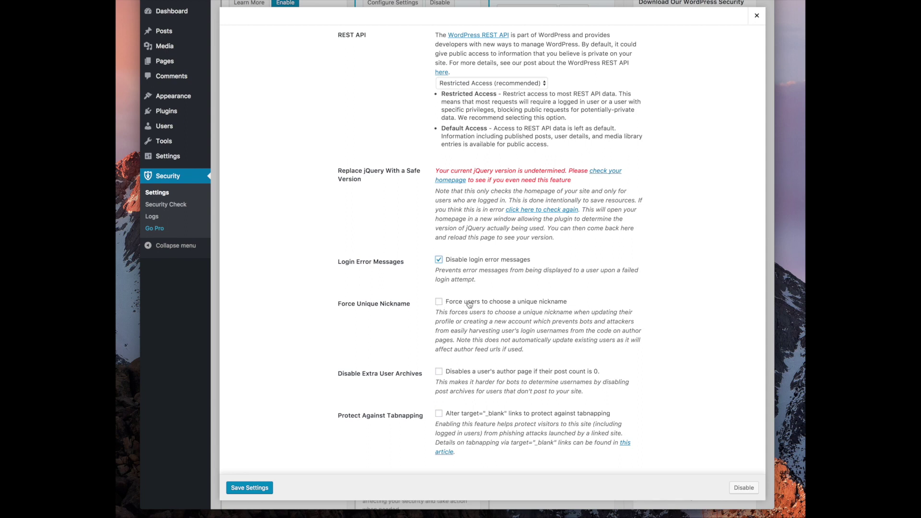
pyautogui.scroll(1, 469, 304)
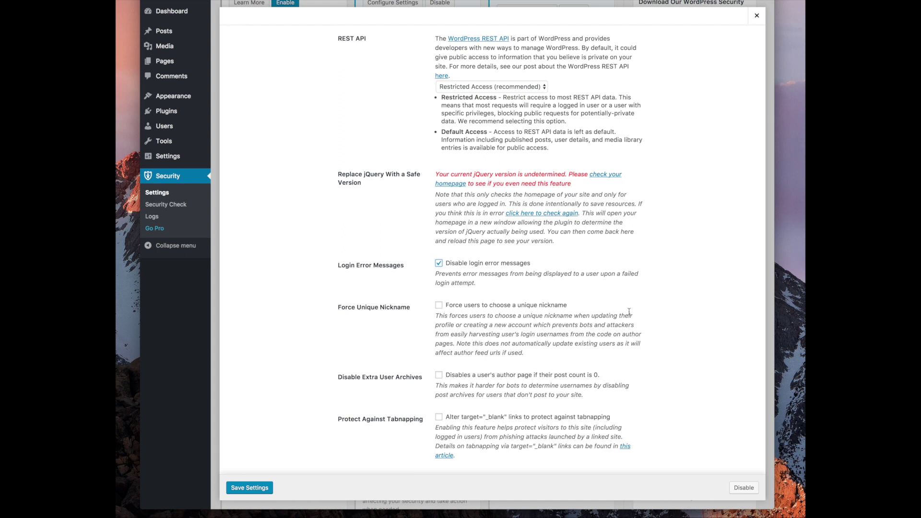
pyautogui.moveTo(597, 308); pyautogui.dragTo(456, 312)
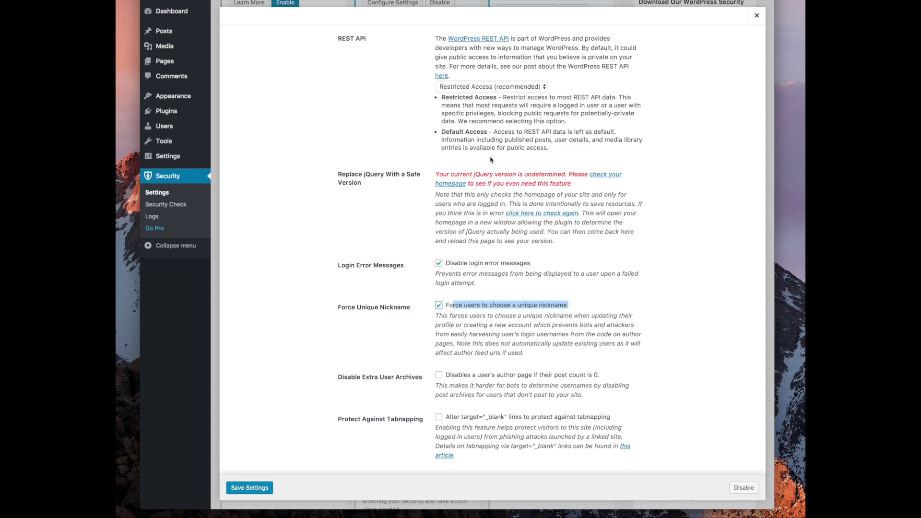
pyautogui.click(441, 307)
pyautogui.click(462, 332)
pyautogui.scroll(-1, 543, 333)
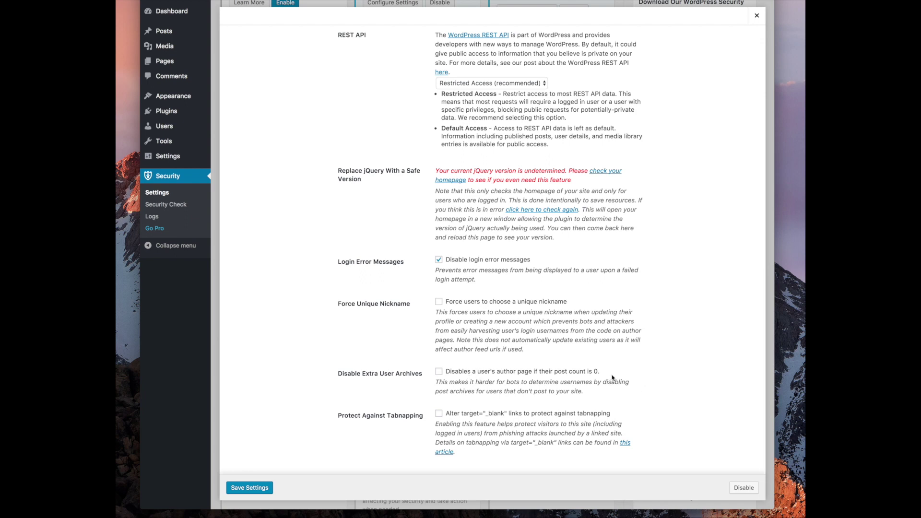
# Enable the unique nickname option and the disabling of author pages for users with 0 posts, and turn both off again
pyautogui.tripleClick(449, 377)
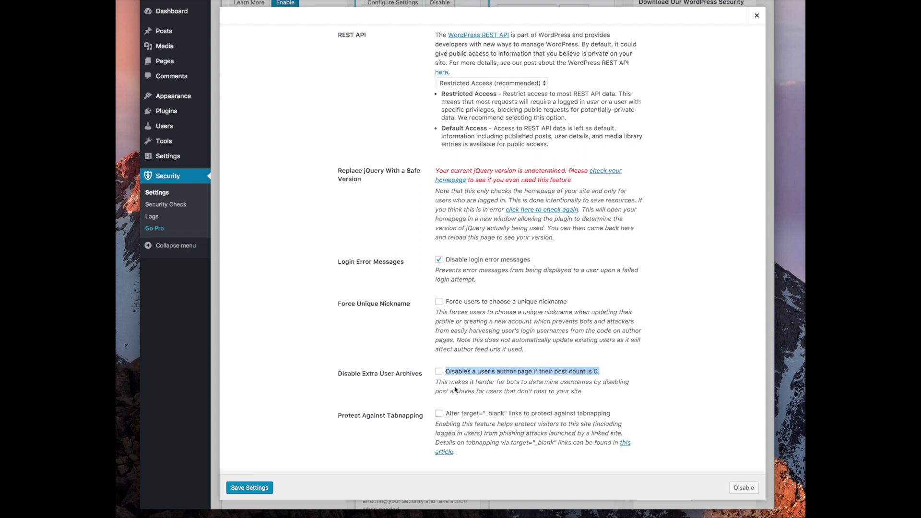
pyautogui.click(447, 385)
pyautogui.click(438, 301)
pyautogui.click(438, 371)
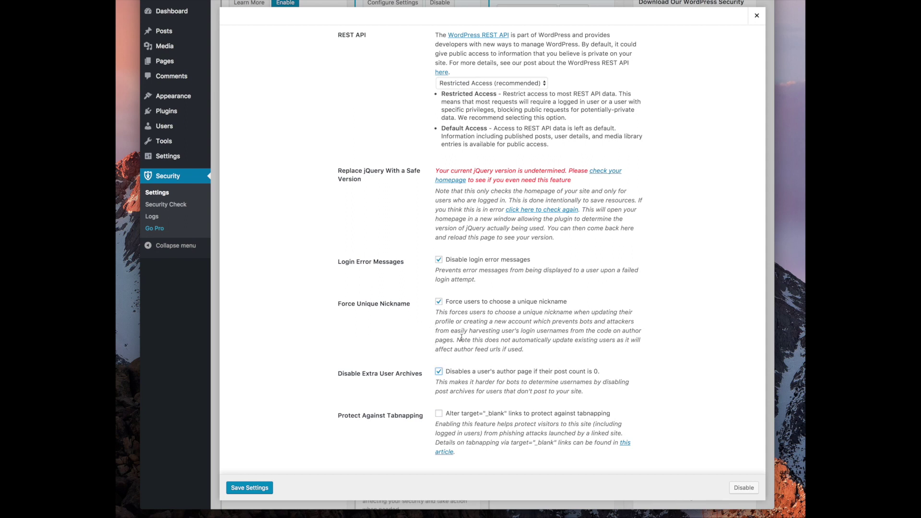
pyautogui.click(438, 372)
pyautogui.click(438, 302)
# Enable altering target="_blank" links to protect against tabnapping, and save the WordPress Tweaks settings
pyautogui.click(438, 413)
pyautogui.click(259, 489)
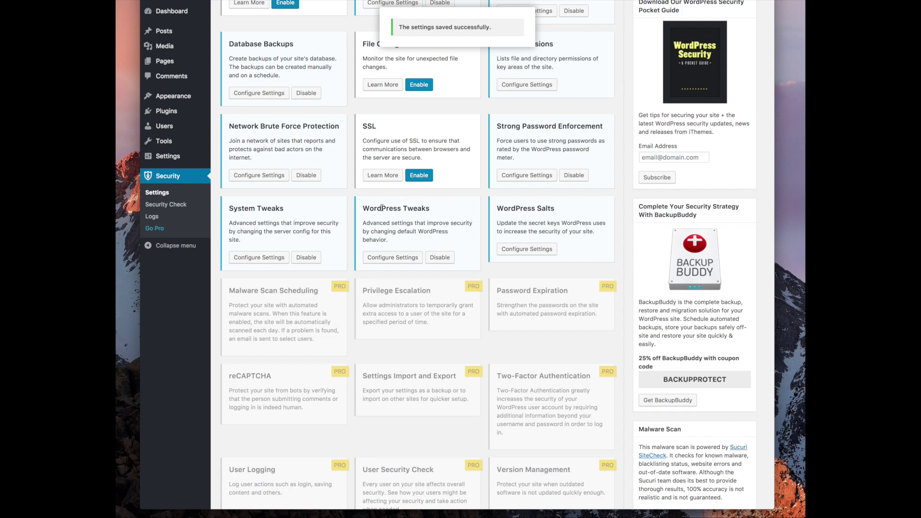
# Look through the recommended iThemes Security modules, checking which are enabled, disabled or Pro-only
pyautogui.scroll(5, 405, 198)
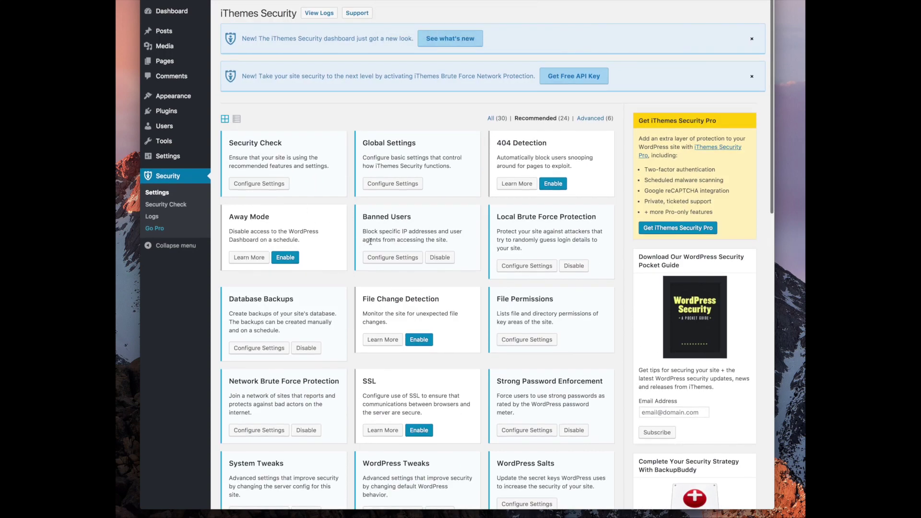
pyautogui.scroll(-5, 369, 241)
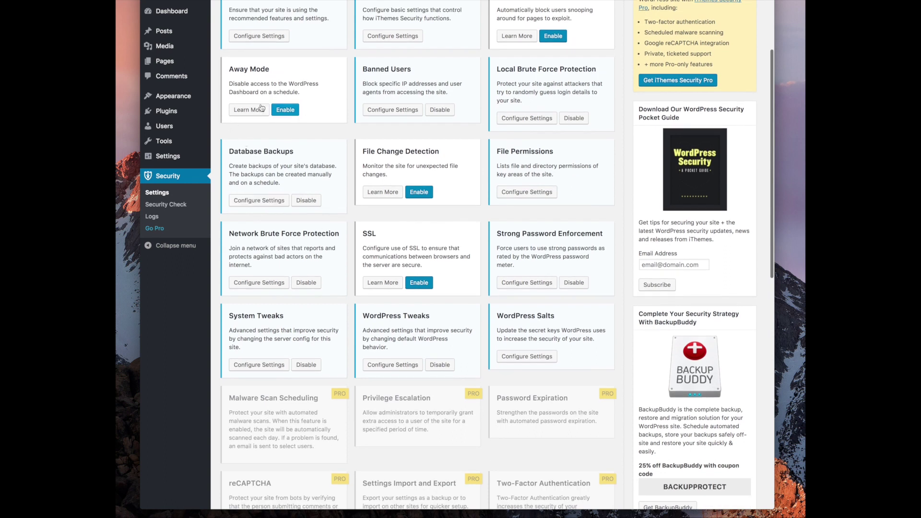
pyautogui.moveTo(177, 112)
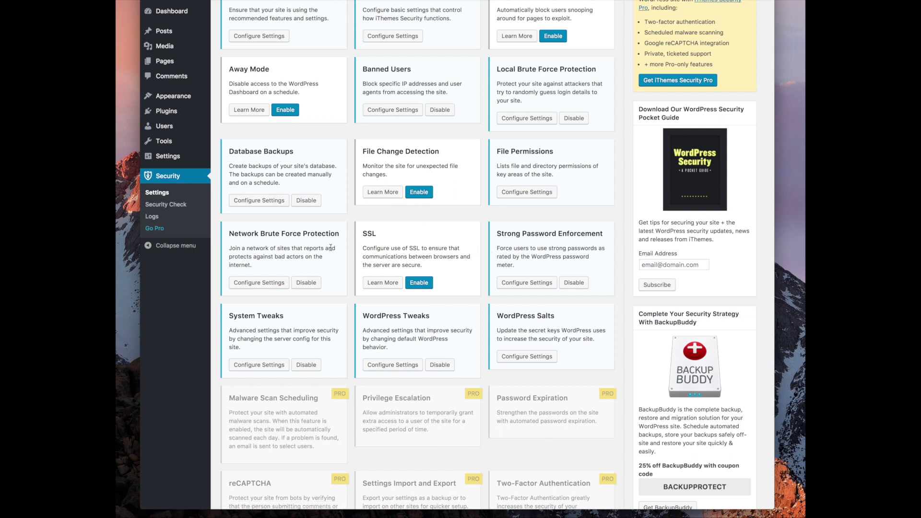
pyautogui.scroll(3, 383, 234)
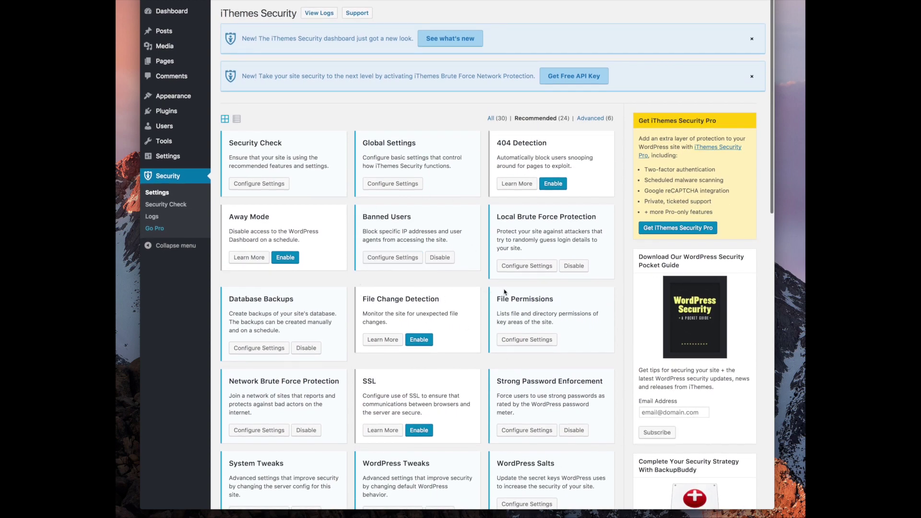
pyautogui.scroll(-4, 434, 310)
pyautogui.scroll(-1, 434, 311)
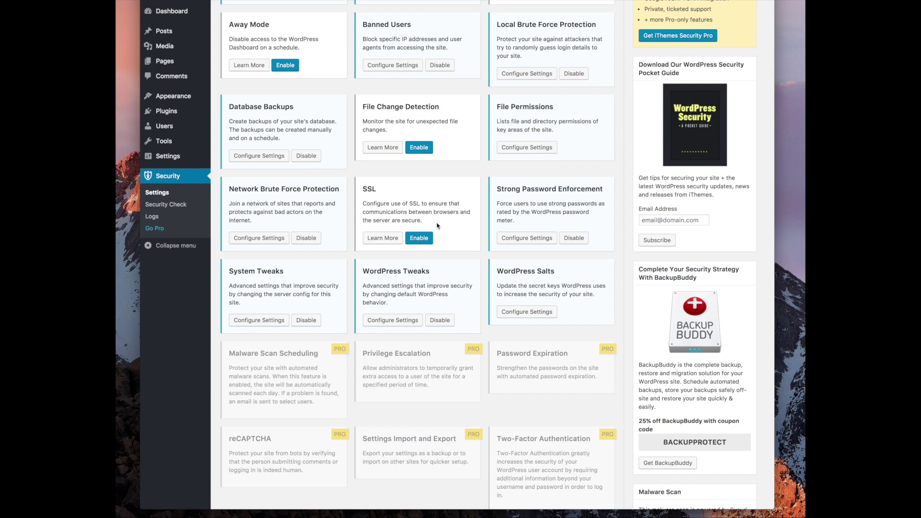
pyautogui.scroll(3, 445, 240)
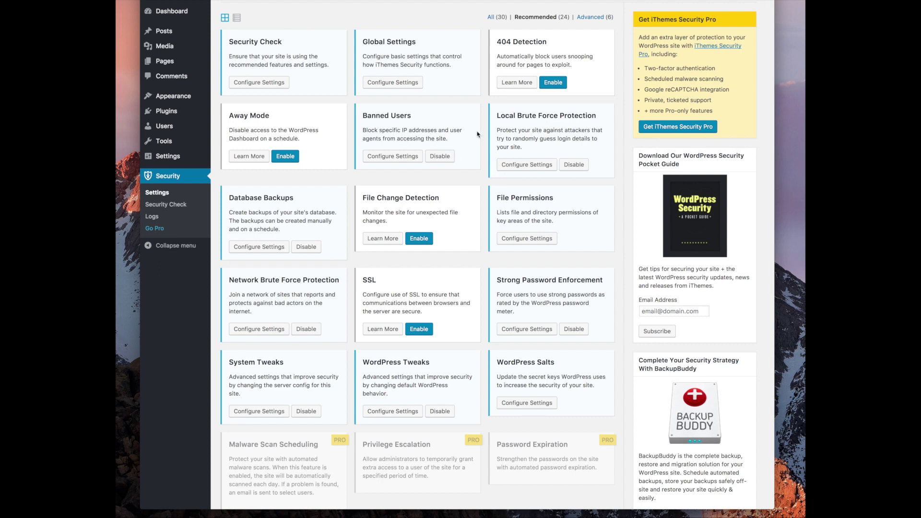
pyautogui.scroll(-5, 477, 134)
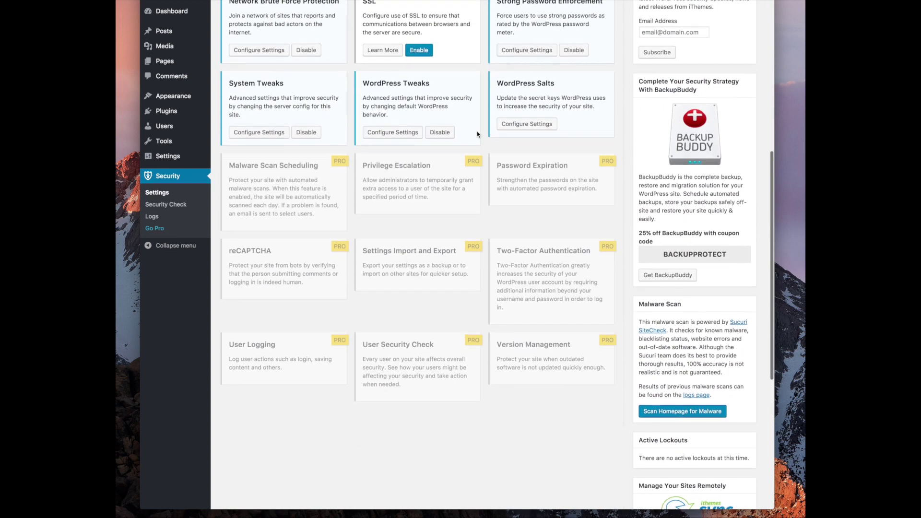
pyautogui.scroll(3, 477, 136)
pyautogui.scroll(1, 477, 135)
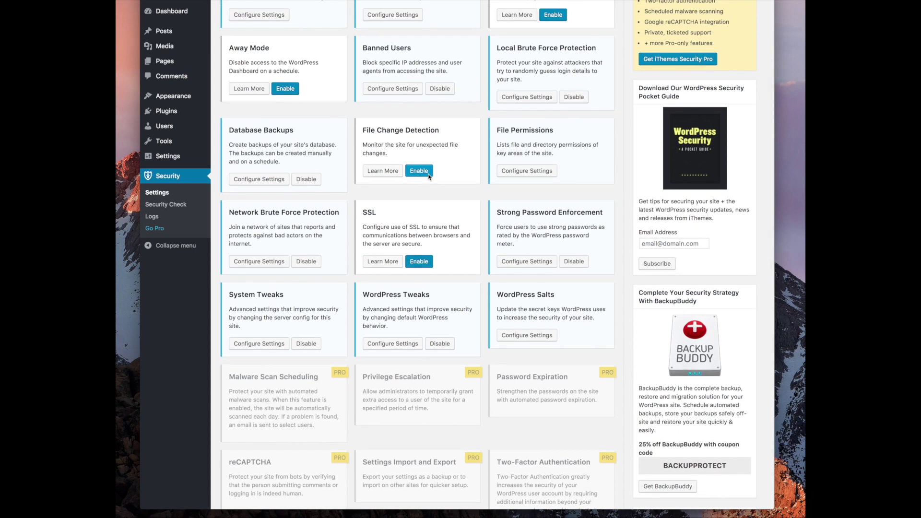
pyautogui.scroll(2, 428, 176)
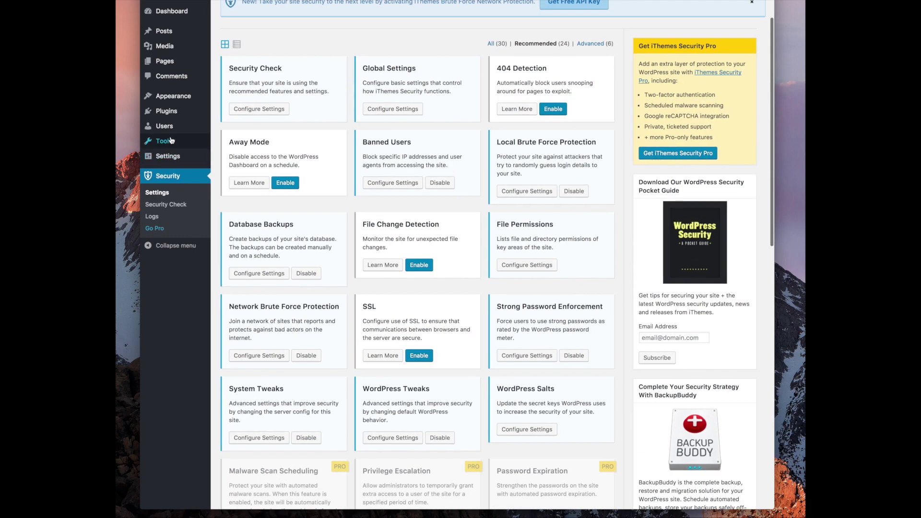
pyautogui.moveTo(171, 129)
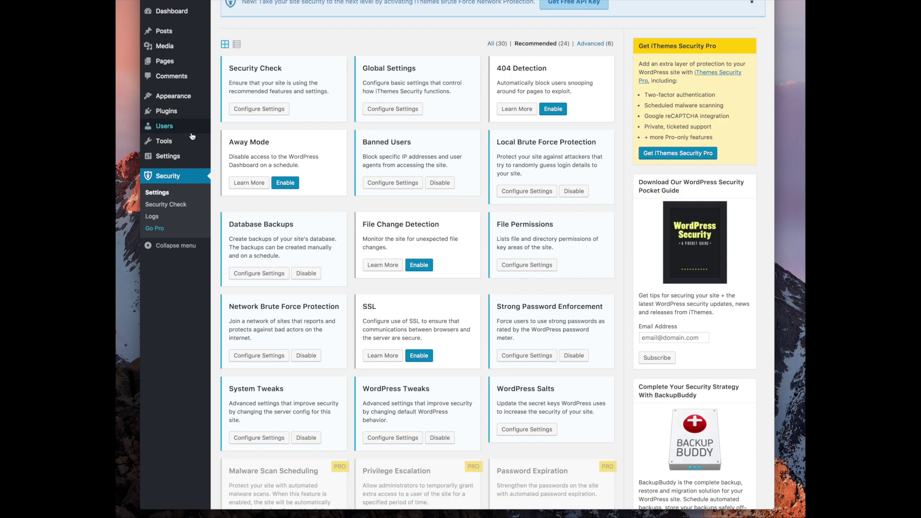
pyautogui.scroll(-5, 350, 269)
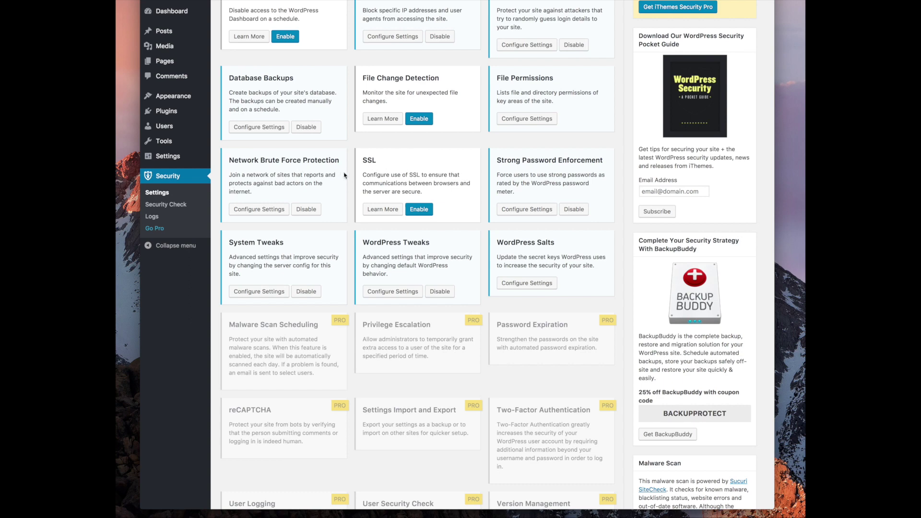
pyautogui.scroll(3, 353, 175)
pyautogui.scroll(6, 354, 175)
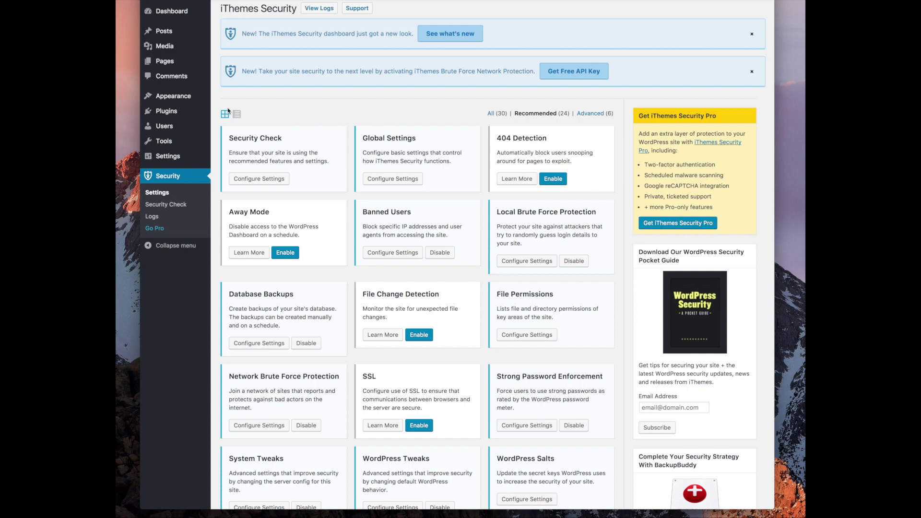
pyautogui.scroll(-3, 345, 199)
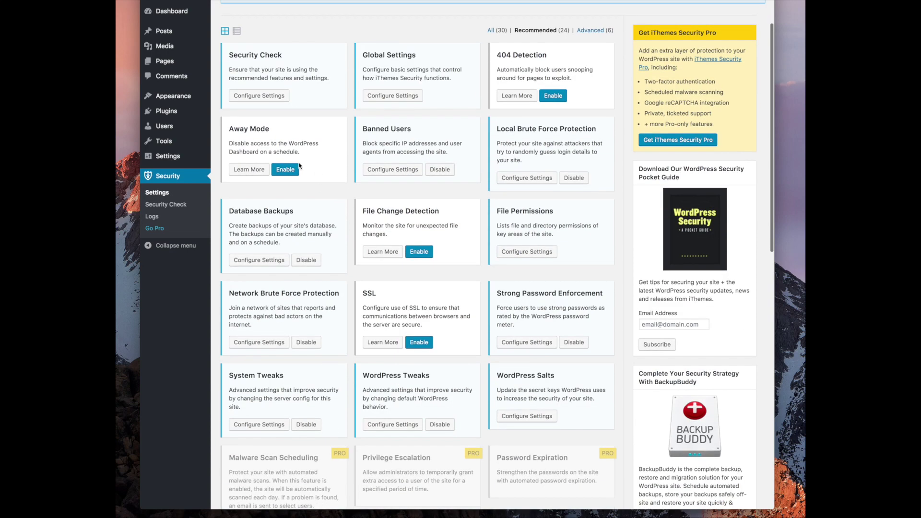